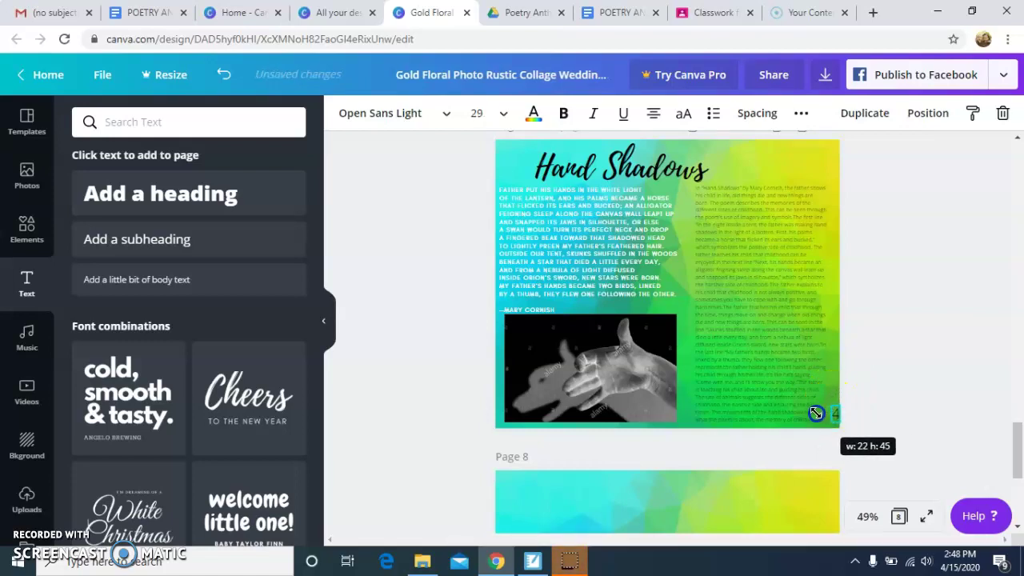
Step: Move the page number '4' into the bottom-right corner of the Hand Shadows page
drag(850, 457, 844, 455)
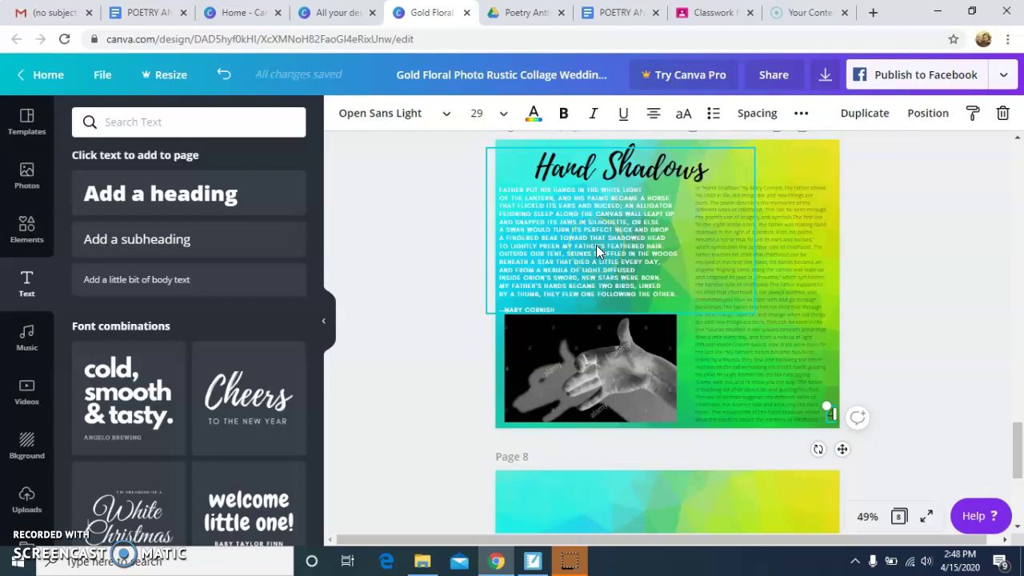
click(767, 160)
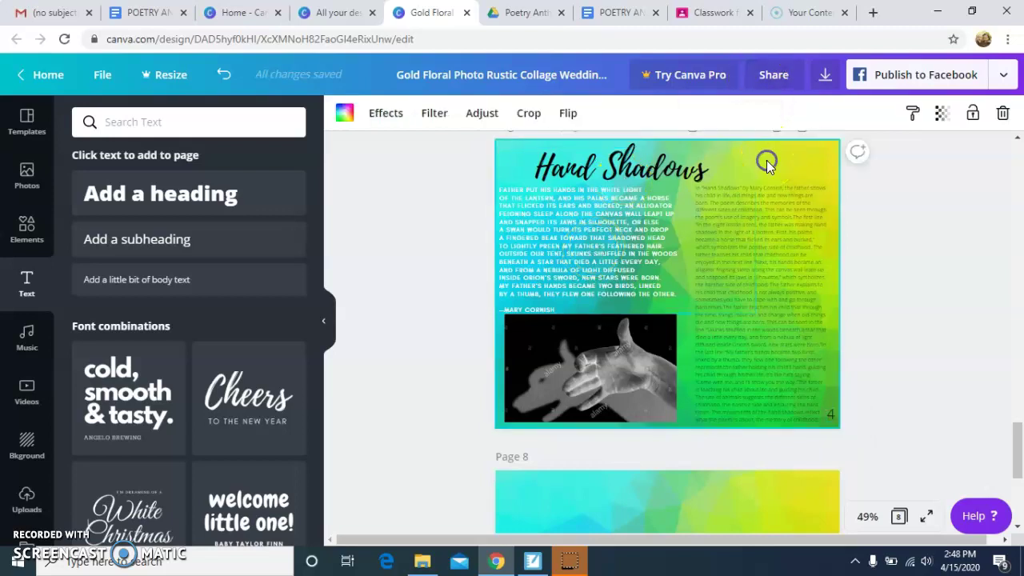
Step: Search the Elements library for 'shadows' graphics
click(27, 227)
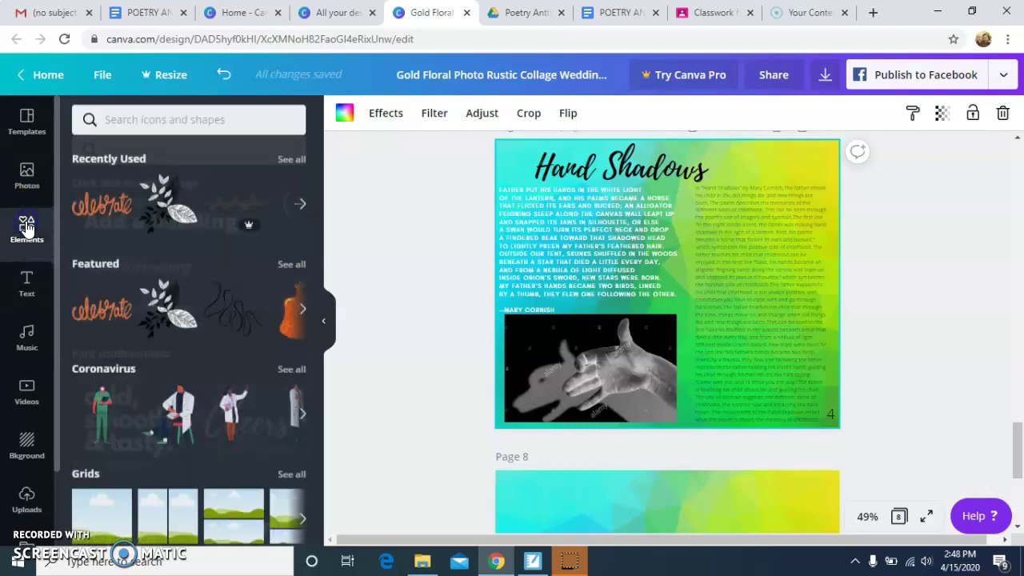
click(227, 122)
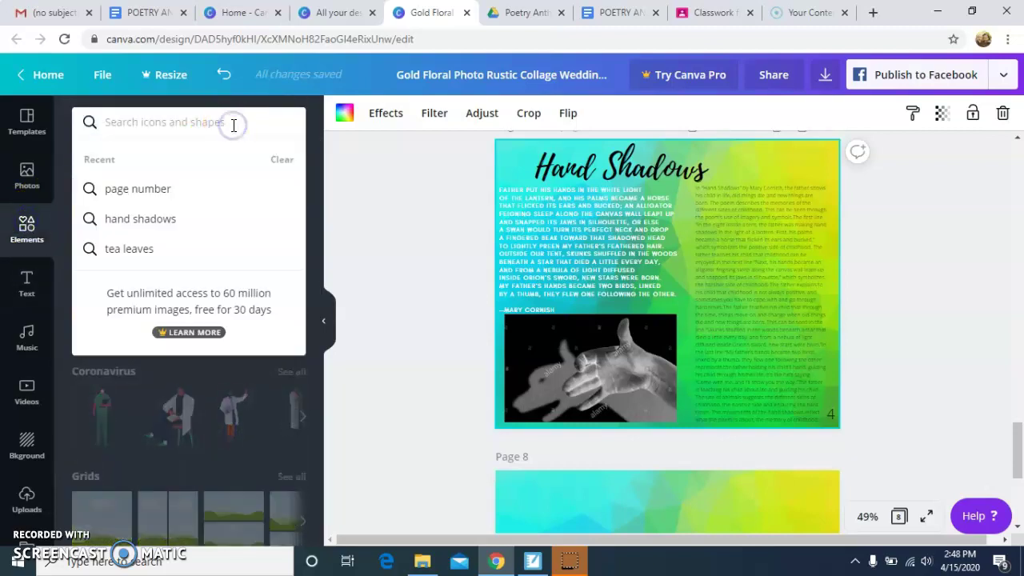
text(shadows)
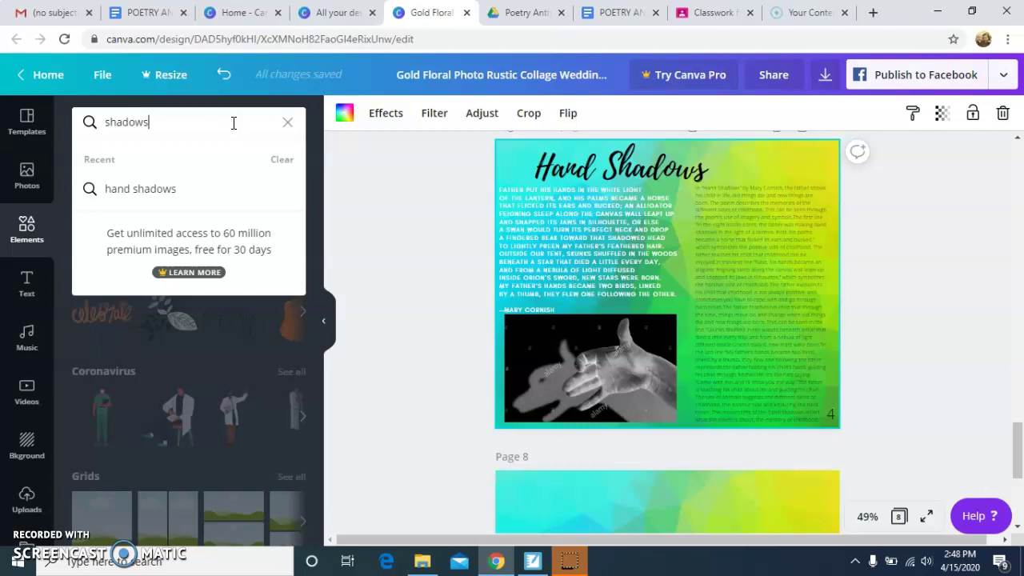
key(Return)
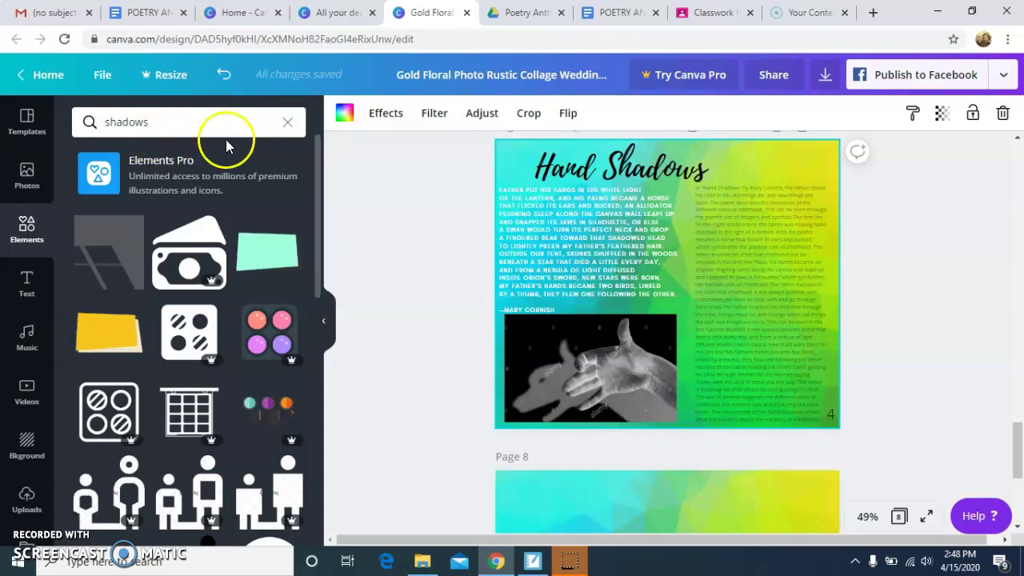
Step: Browse the shadows results and drag the mint-green shape onto the page
drag(318, 222, 300, 360)
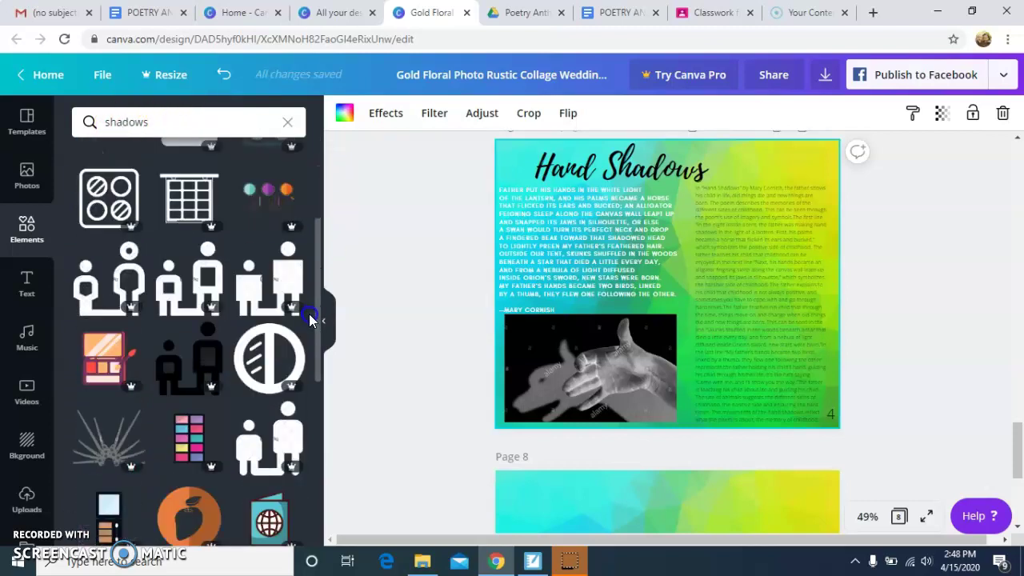
scroll(288, 416, down, 5)
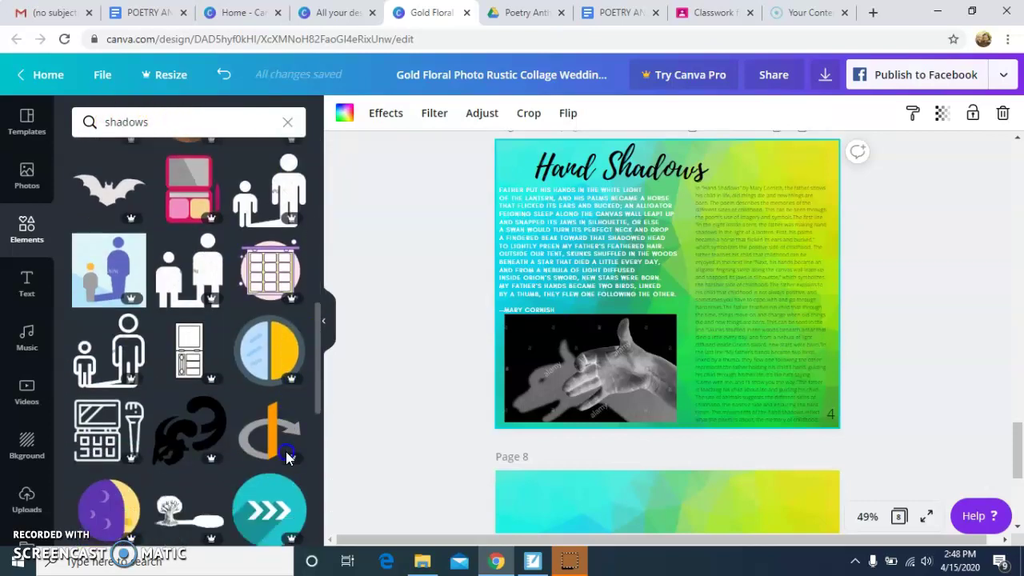
mouse_move(269, 470)
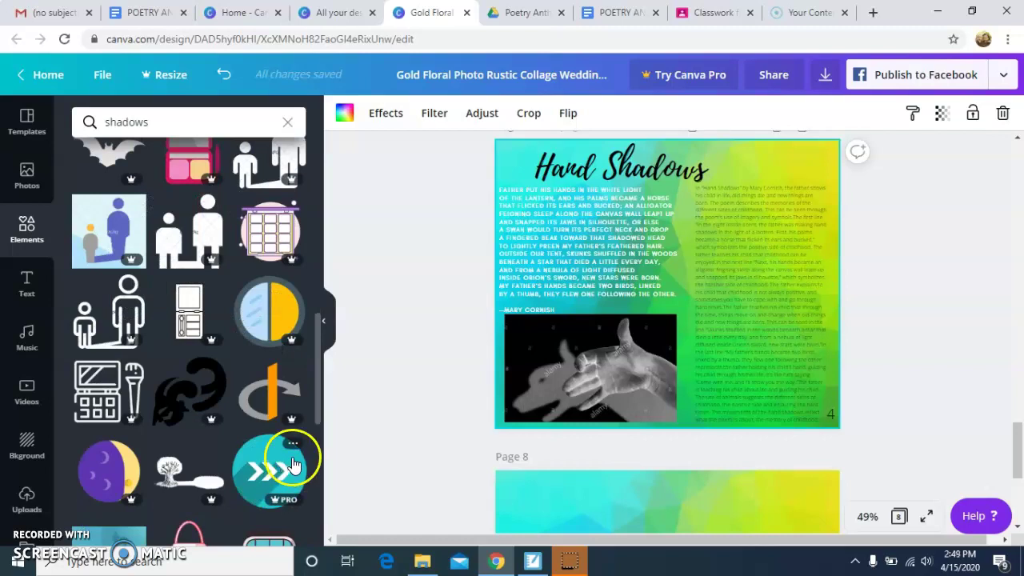
scroll(315, 400, up, 2)
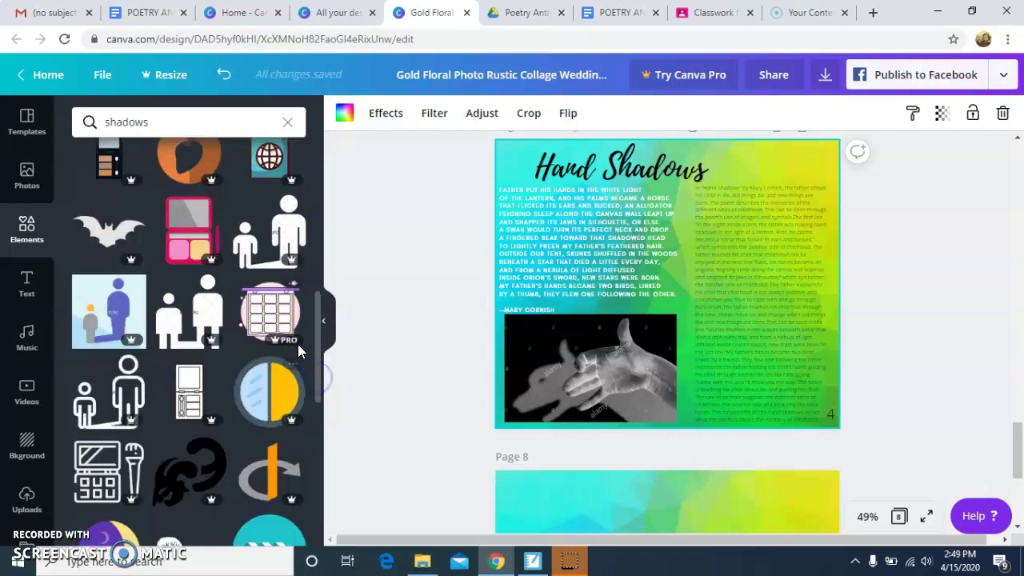
click(320, 355)
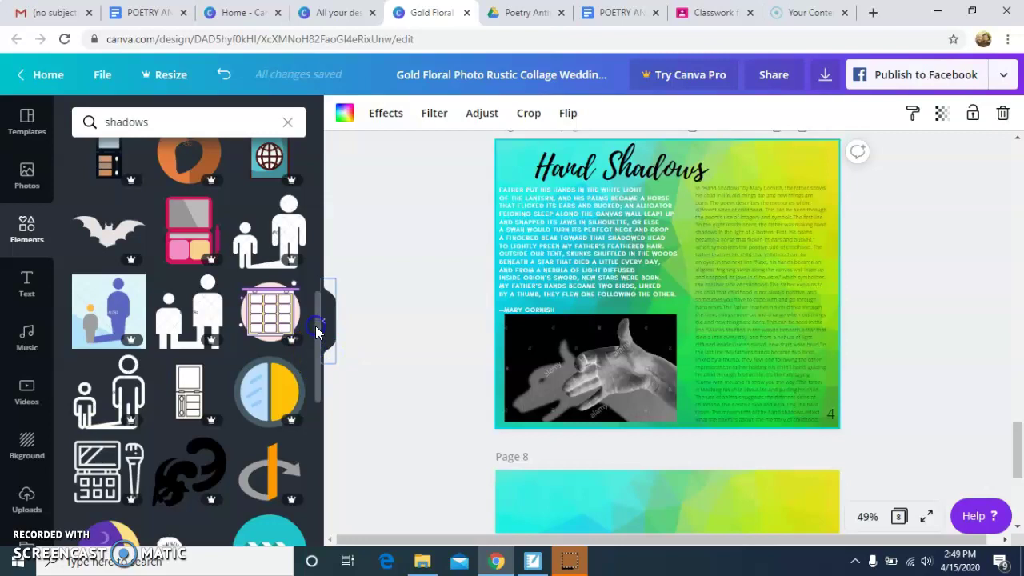
drag(317, 342, 342, 148)
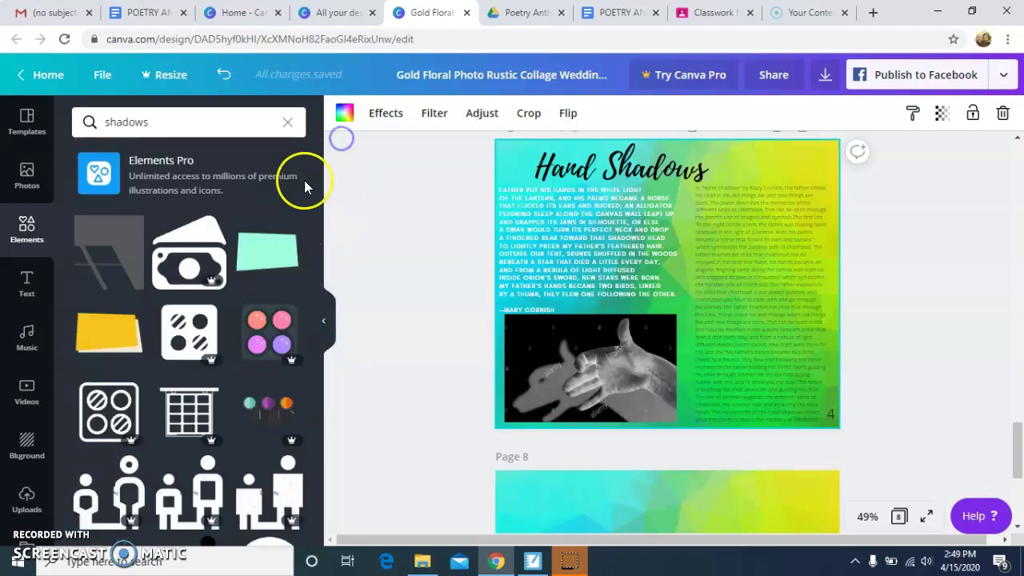
Step: Add the mint-green shape and shrink it to a small accent over the poem
click(264, 250)
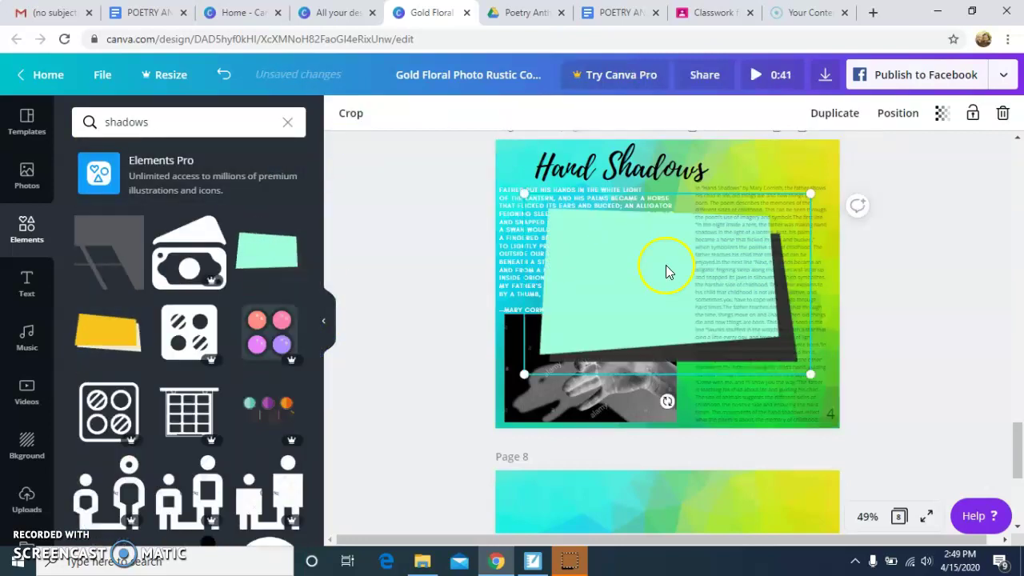
drag(808, 368, 643, 287)
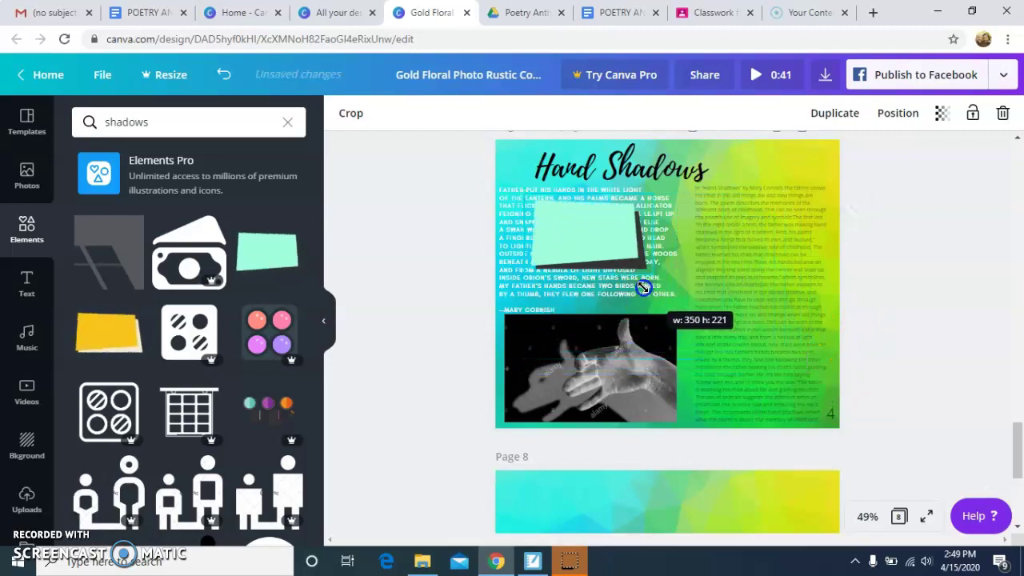
drag(643, 287, 620, 254)
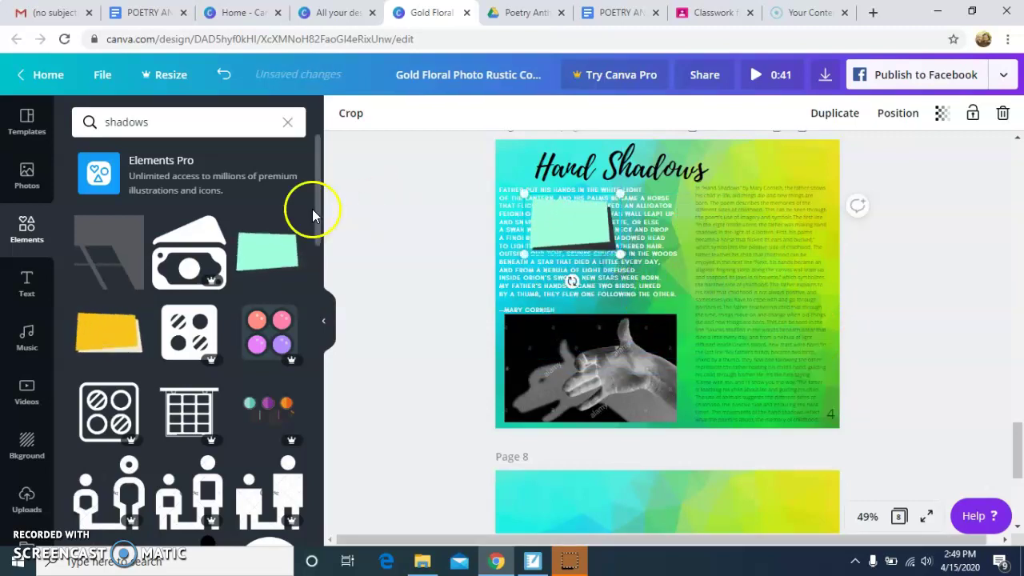
Step: Add the grey shadow graphic and resize it into a thin strip beside the title
click(115, 249)
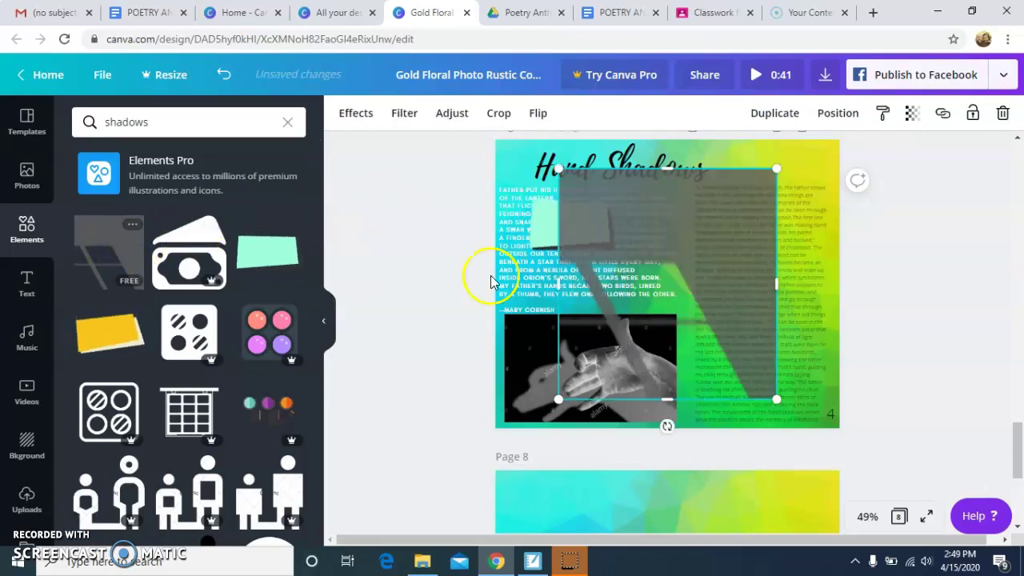
click(574, 211)
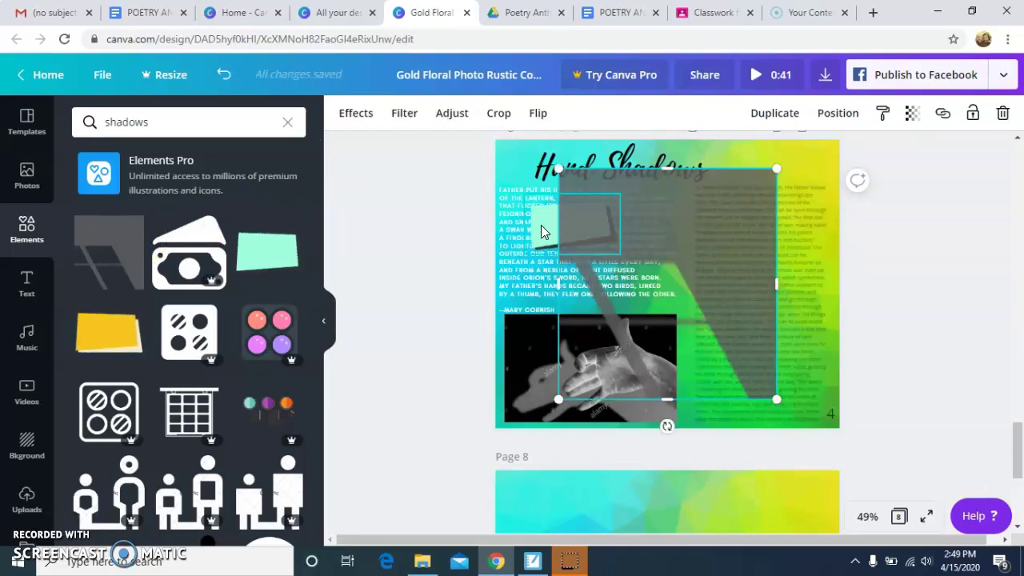
click(740, 304)
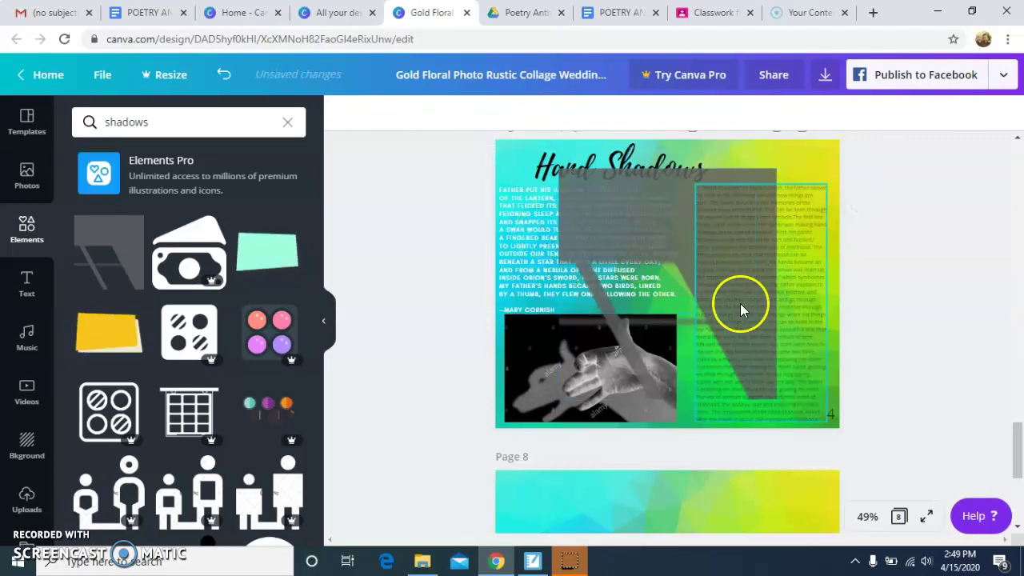
click(698, 257)
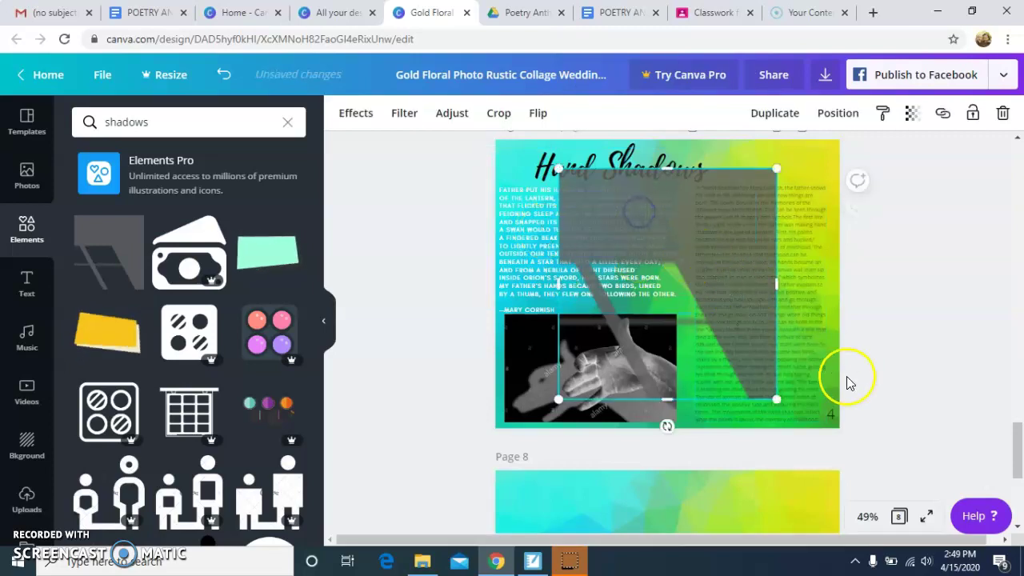
mouse_move(773, 396)
mouse_down()
mouse_move(614, 237)
mouse_move(592, 256)
mouse_up()
mouse_move(618, 210)
mouse_down()
mouse_move(728, 201)
mouse_move(782, 171)
mouse_move(810, 170)
mouse_up()
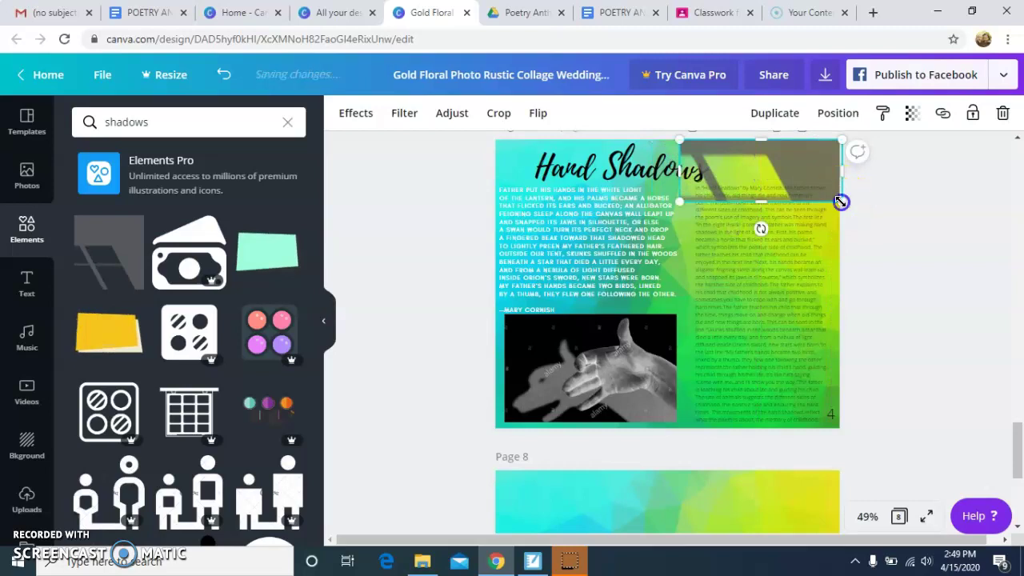
mouse_move(841, 201)
mouse_down()
mouse_move(792, 177)
mouse_move(799, 171)
mouse_up()
Step: Delete the extra page 8, then start a full-screen preview from the cover page
click(764, 251)
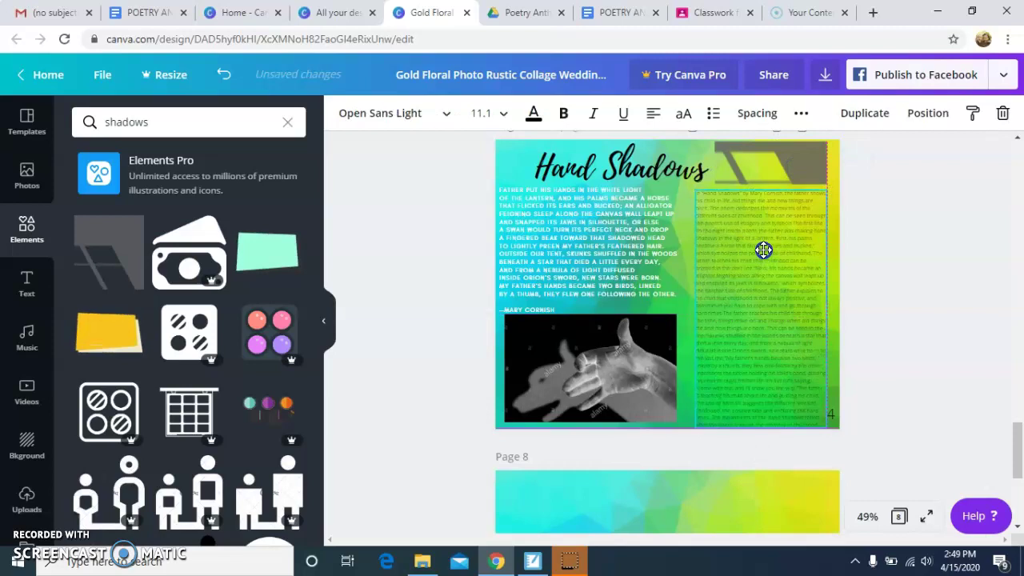
double_click(733, 507)
click(799, 459)
click(800, 458)
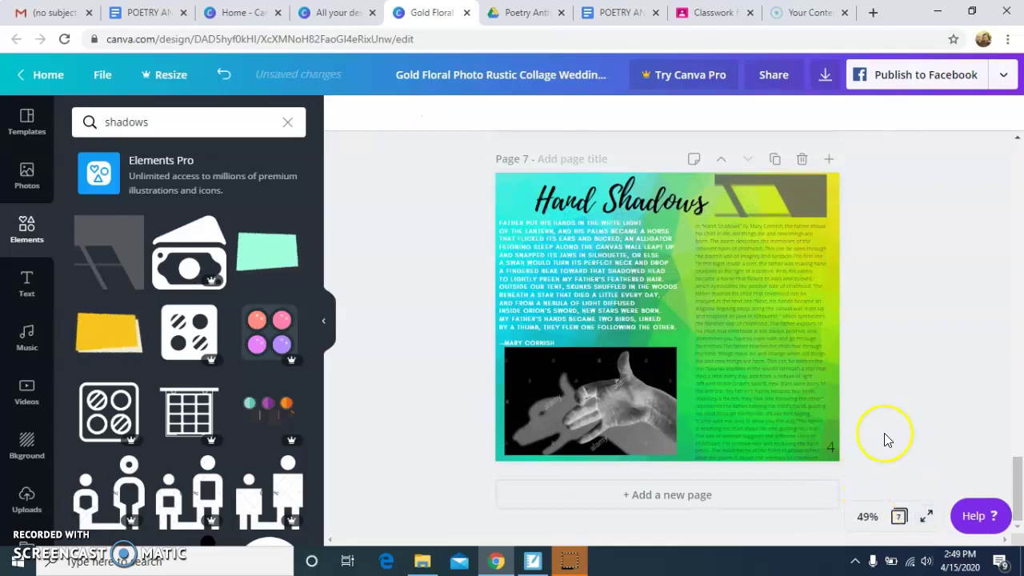
click(1018, 163)
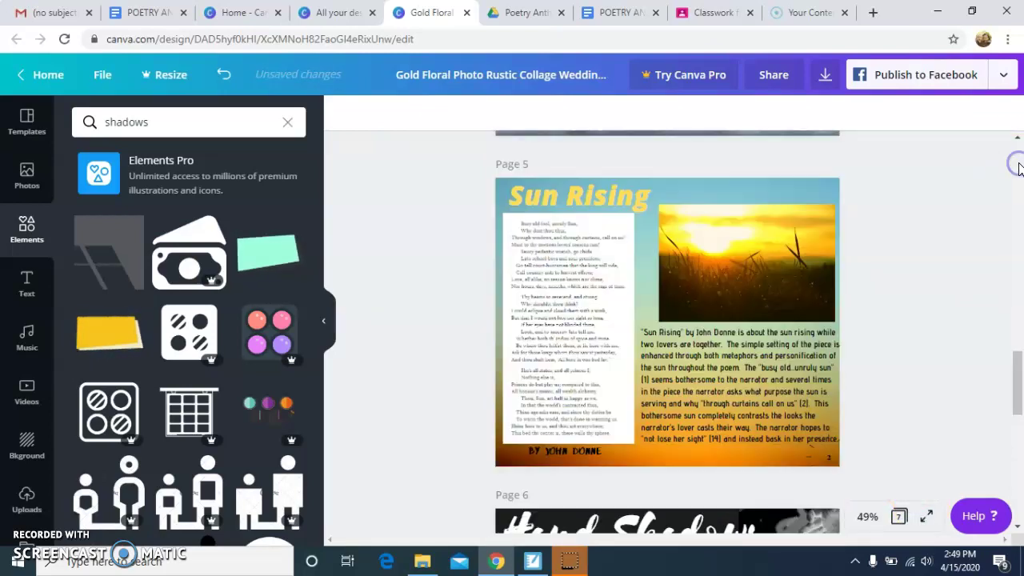
click(927, 516)
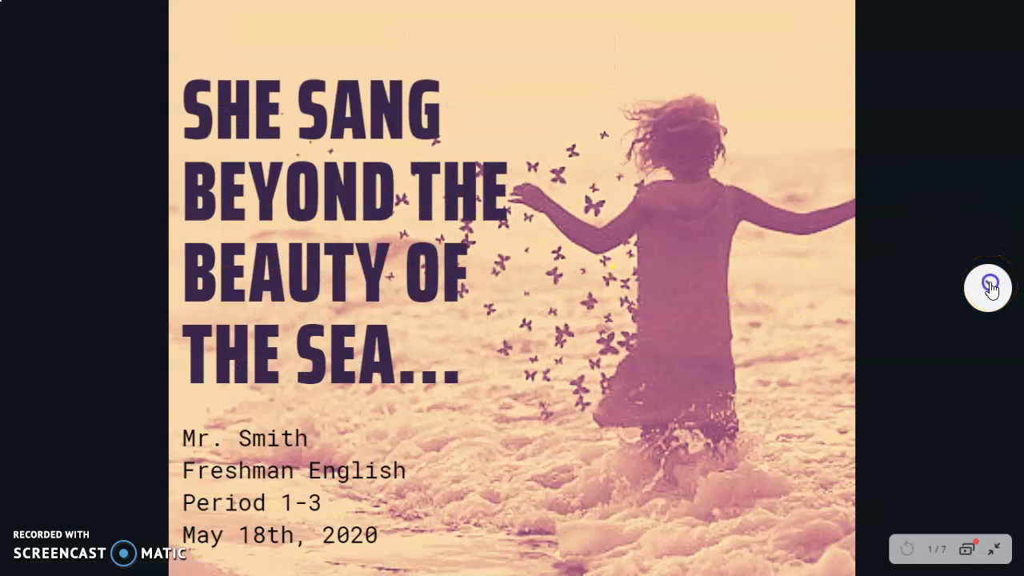
Step: Advance from the Dedication to the final Hand Shadows slide, then exit full screen
click(990, 286)
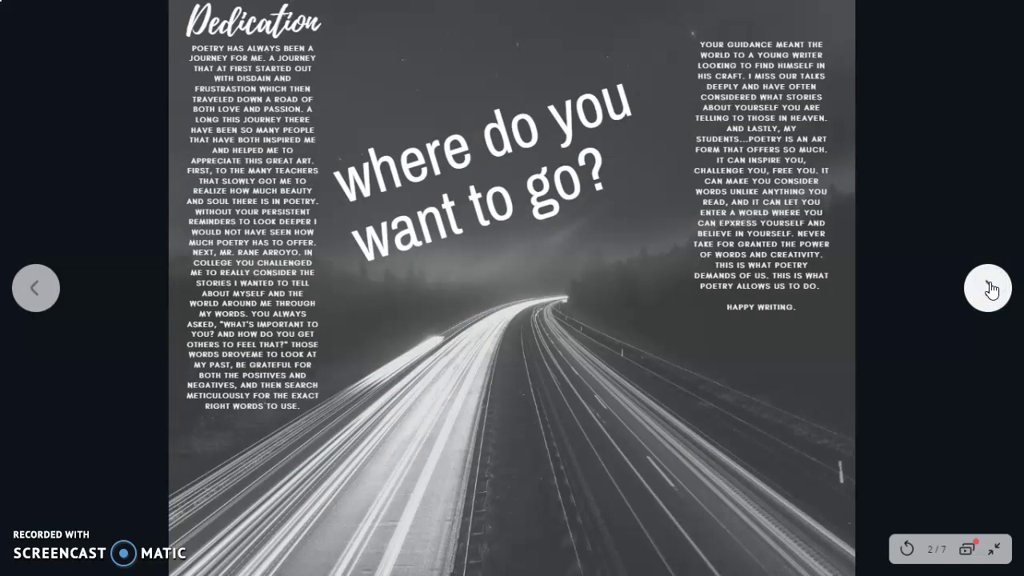
click(990, 286)
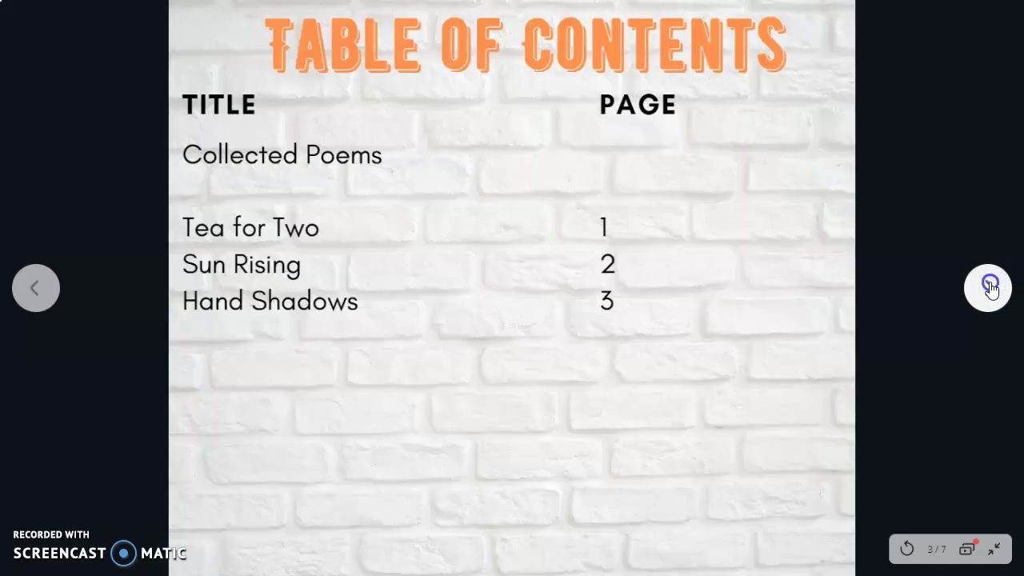
click(991, 287)
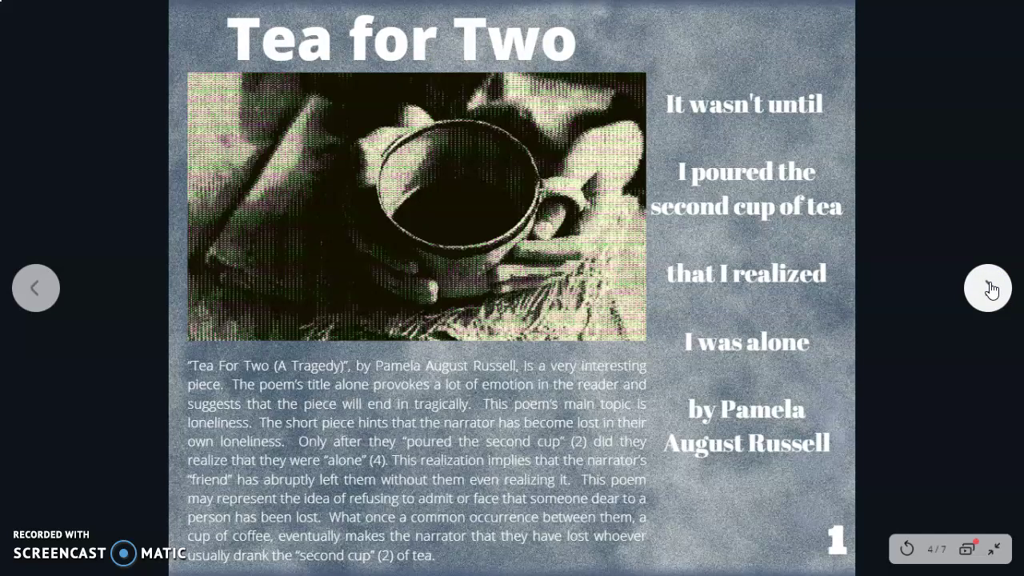
click(991, 288)
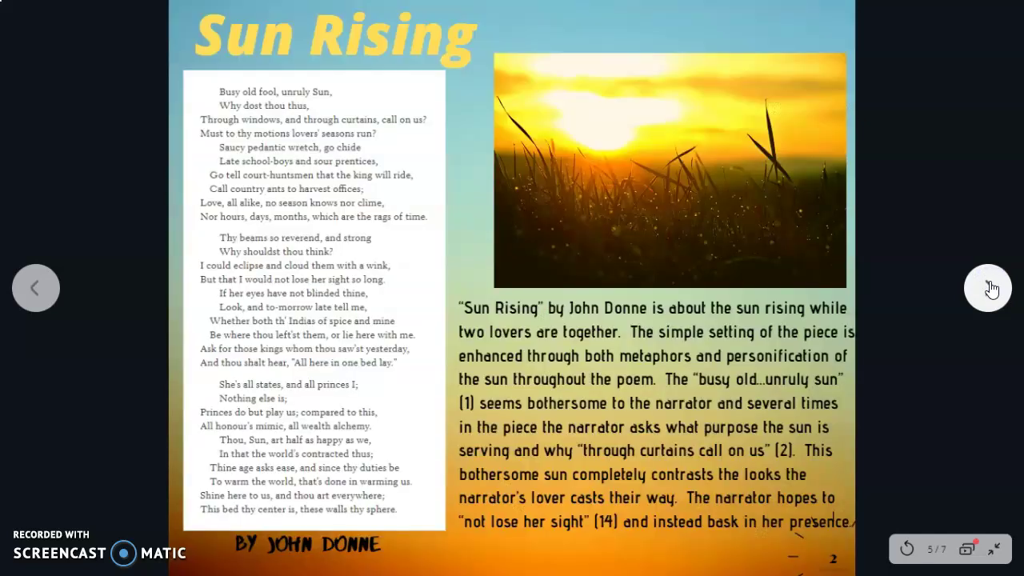
click(991, 287)
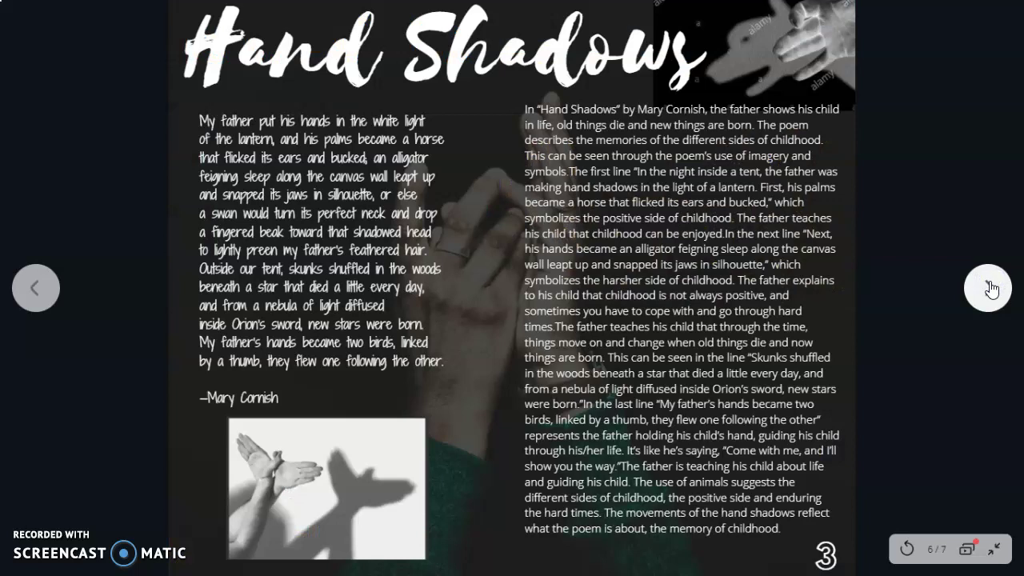
click(991, 288)
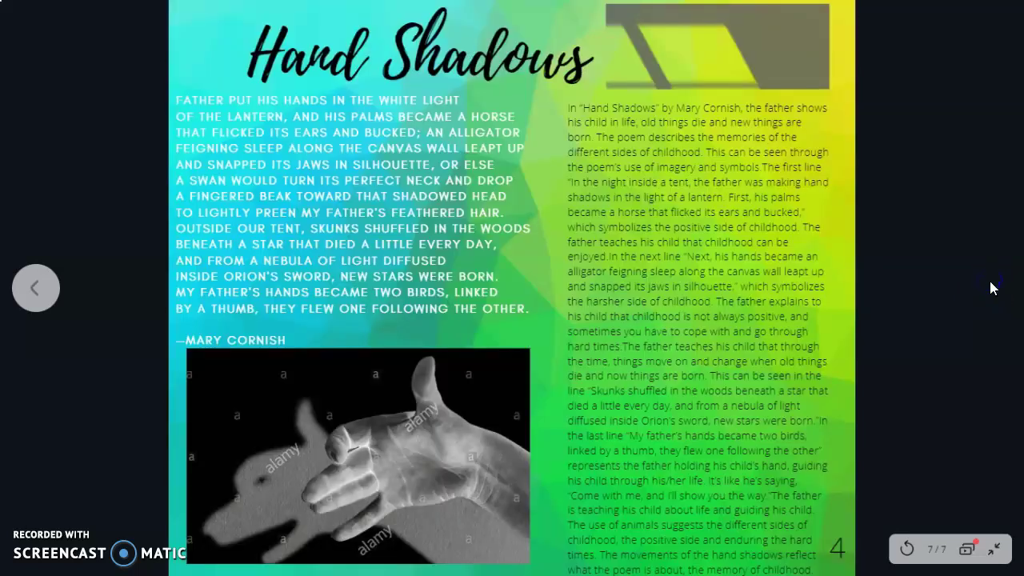
key(Escape)
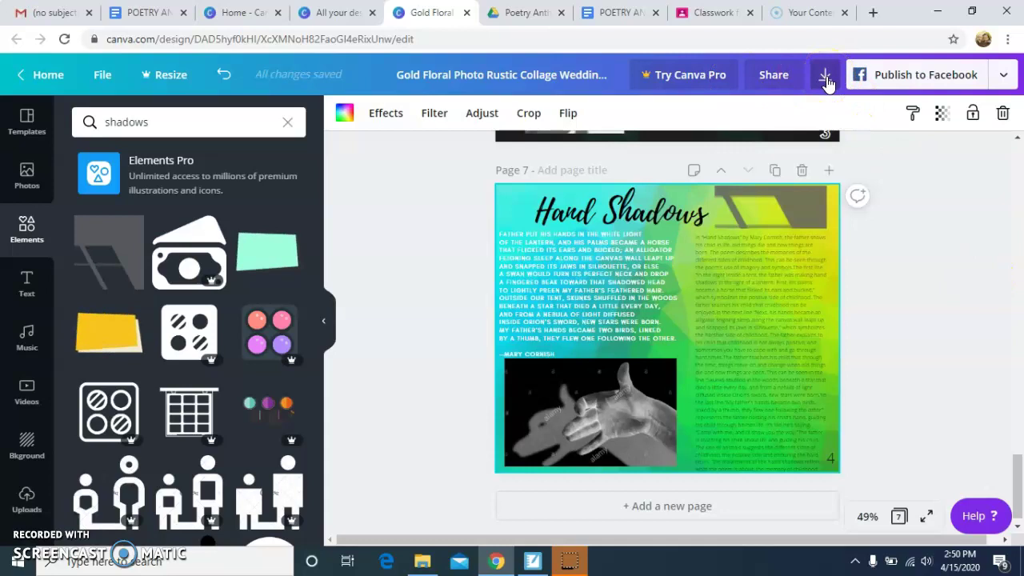
Step: Download all seven pages as PNGs in a zip and dismiss the referral pop-up
click(826, 77)
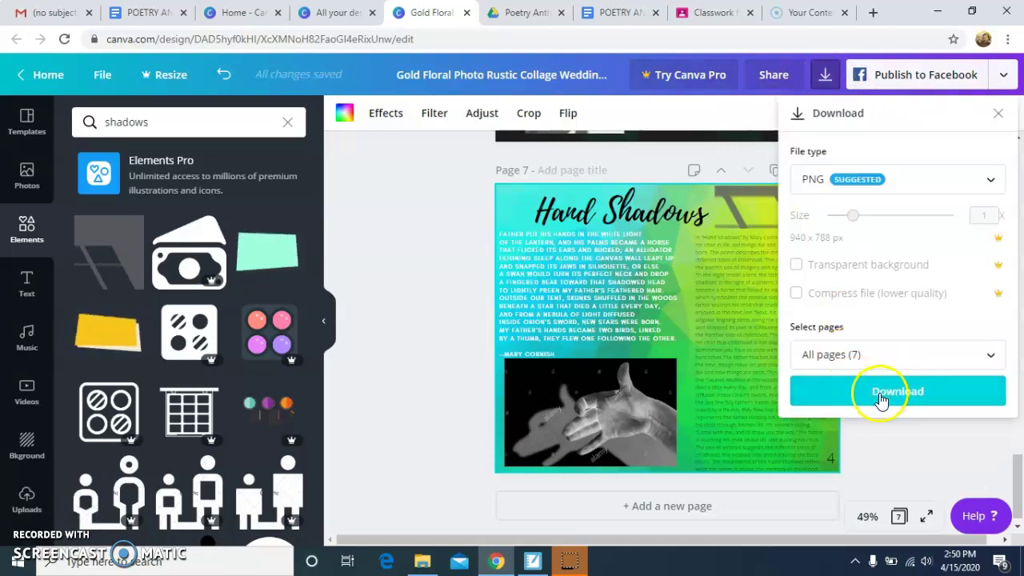
click(880, 394)
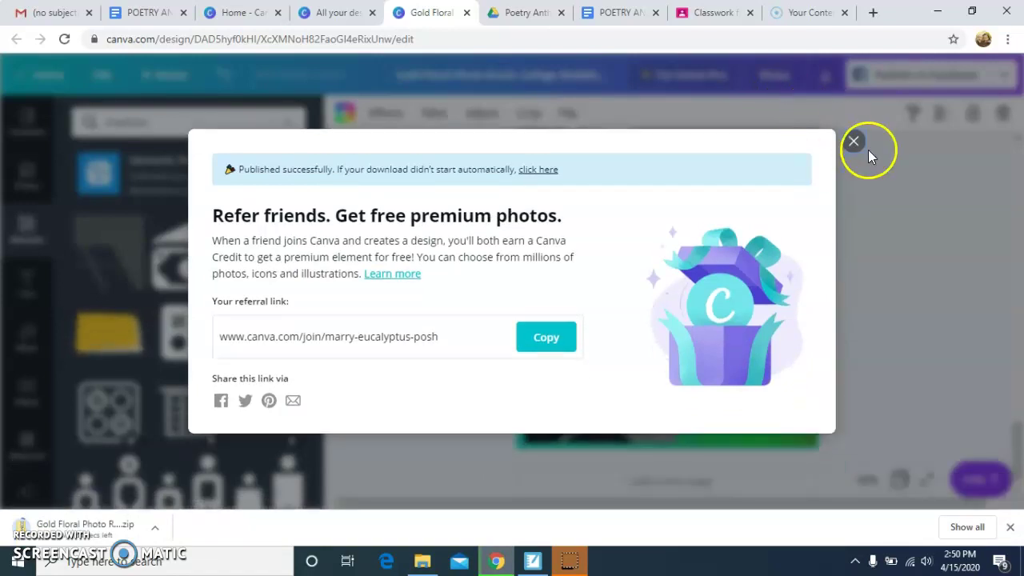
click(854, 144)
Step: Enter an invitee email address in Share and give it Can view permission
click(773, 76)
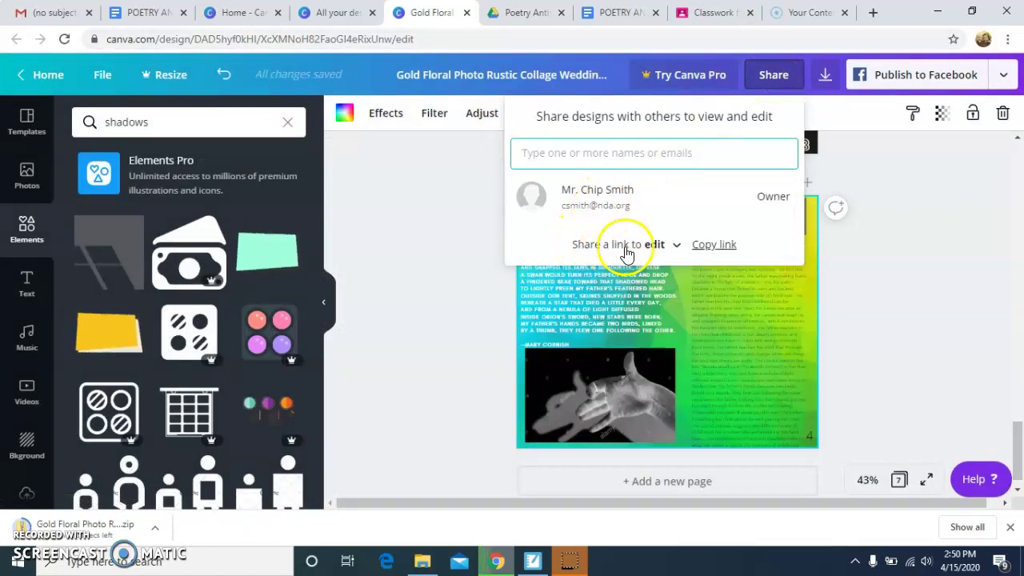
click(642, 155)
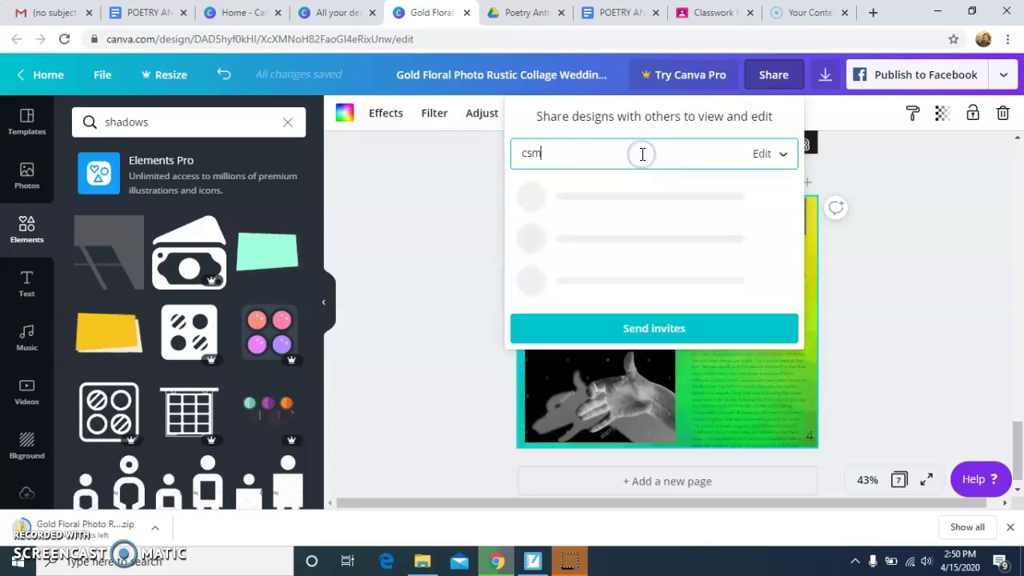
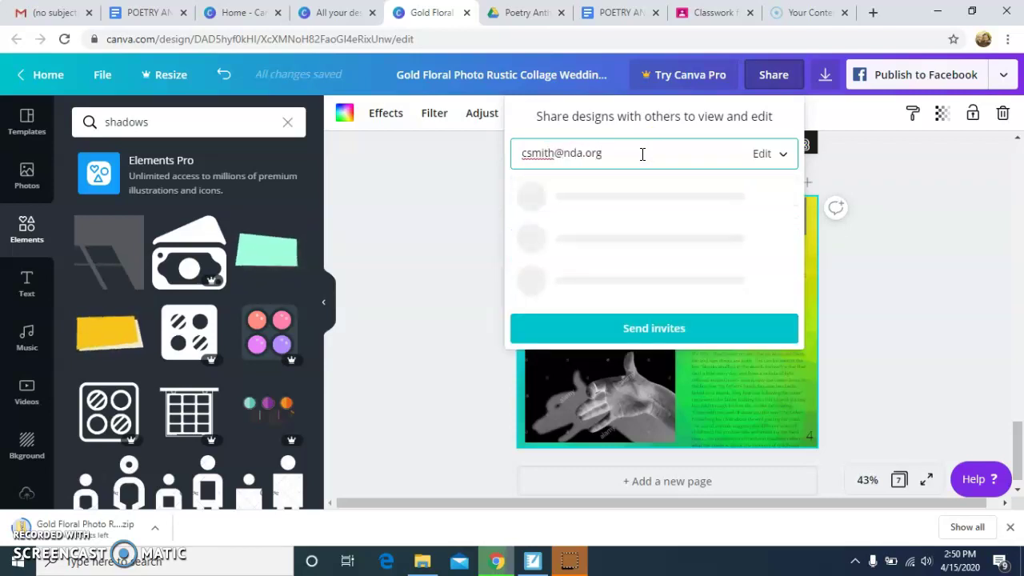
click(781, 155)
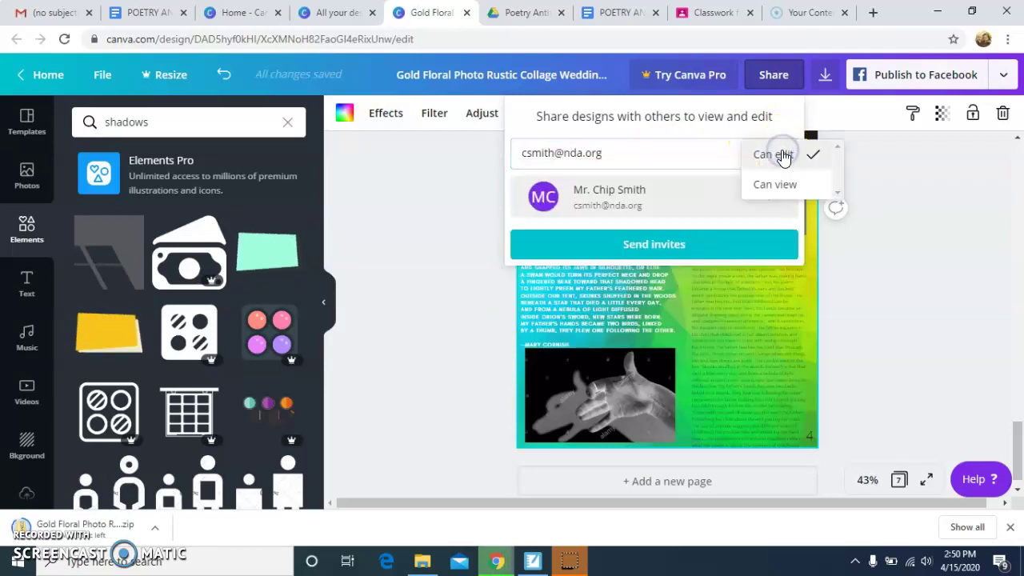
click(778, 184)
click(653, 153)
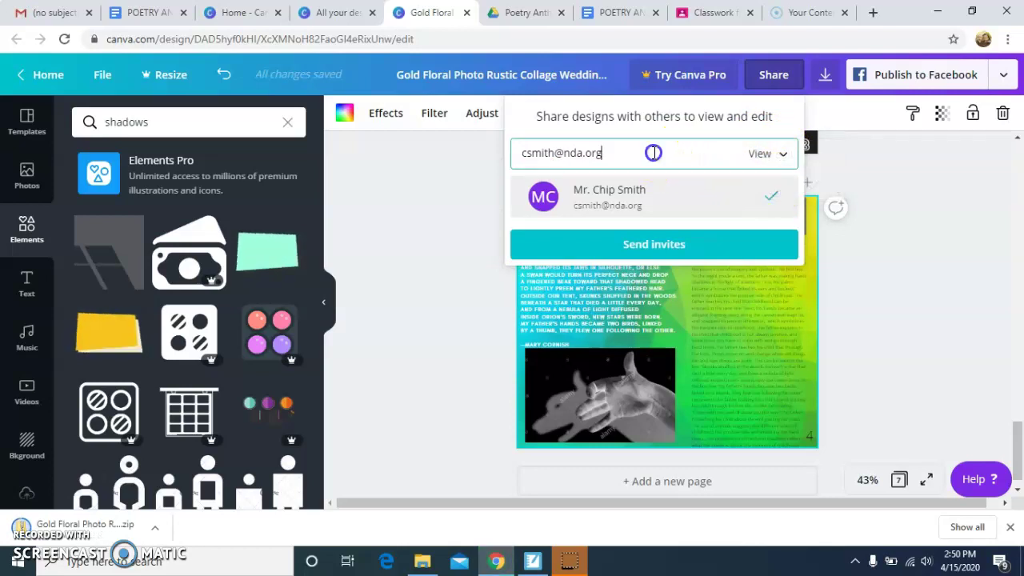
click(654, 255)
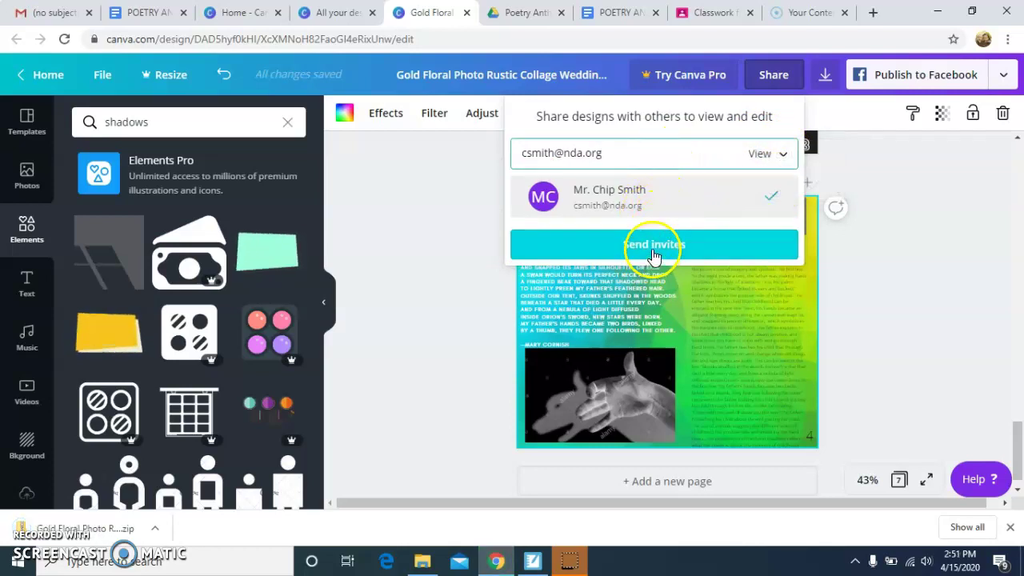
Step: Clear the invite address and copy the design's edit share link
click(770, 78)
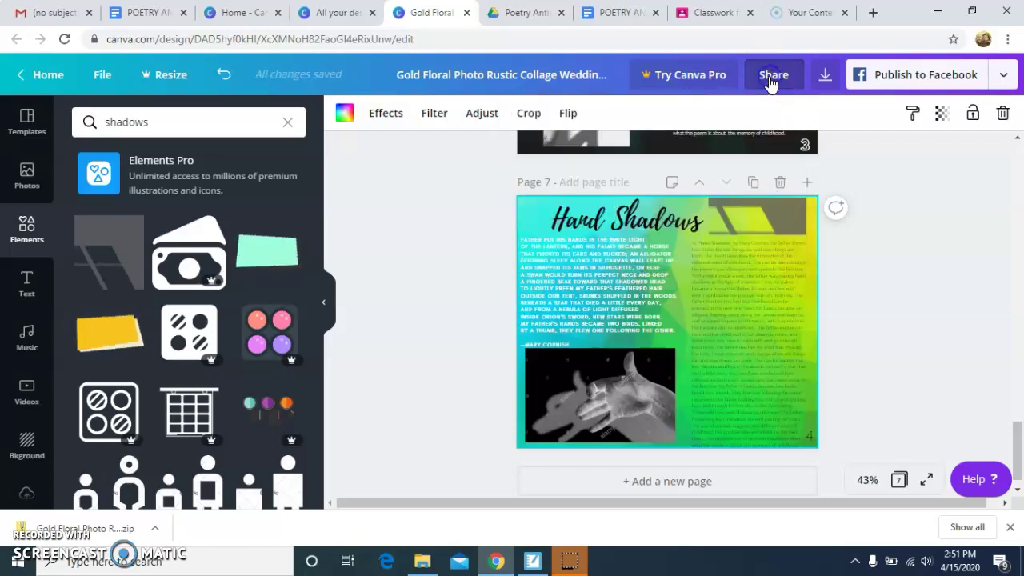
click(770, 80)
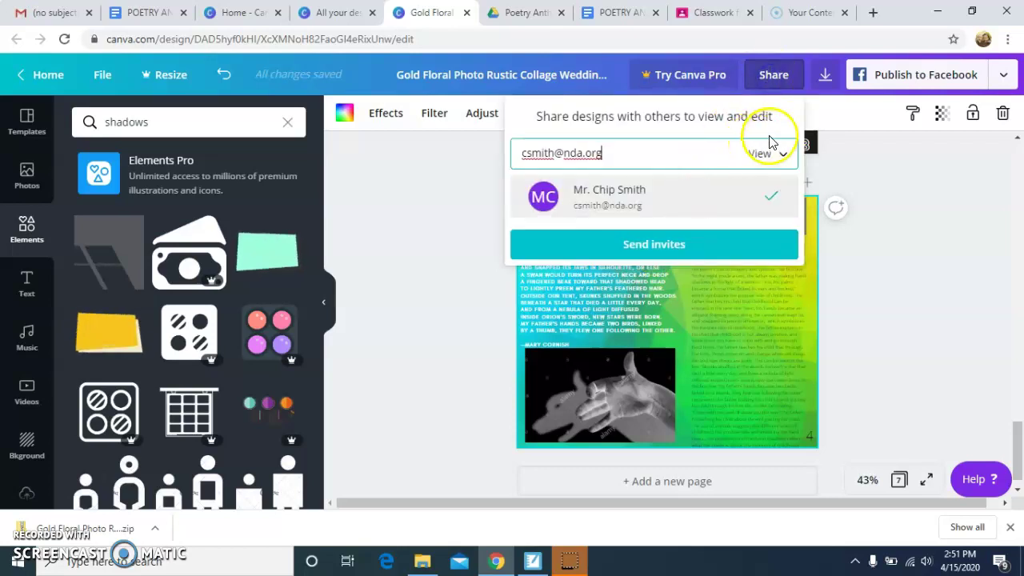
click(883, 275)
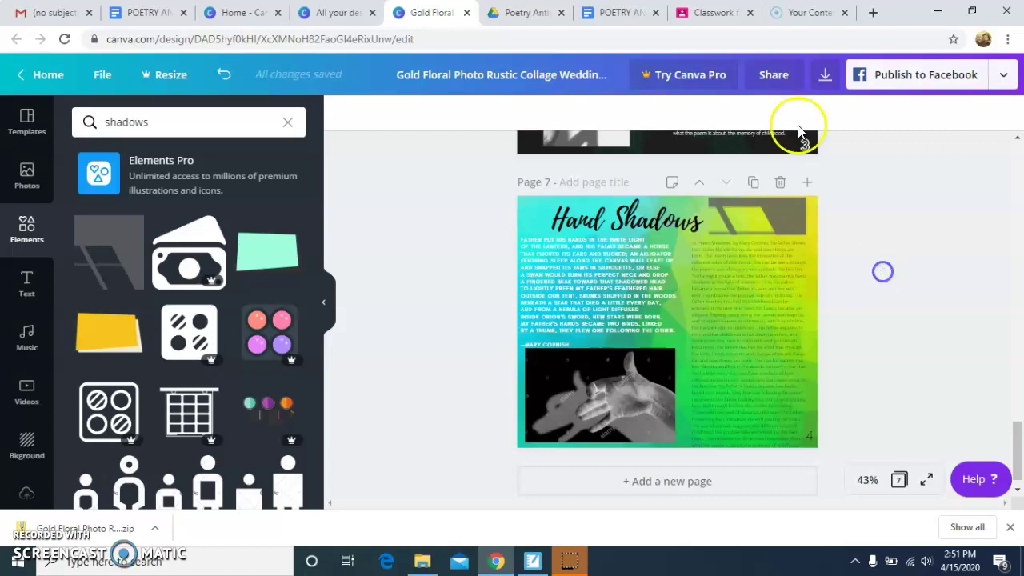
click(773, 76)
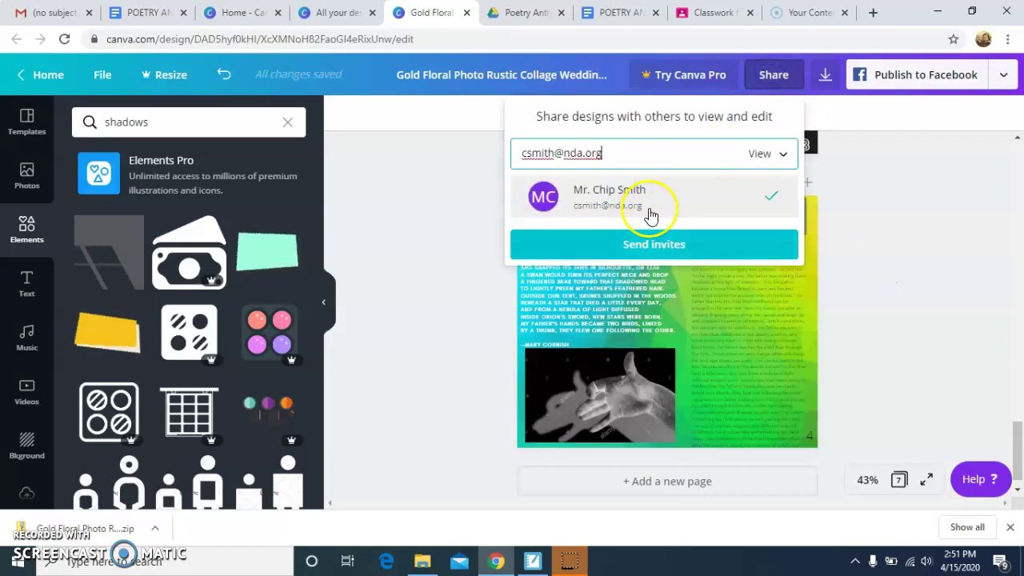
triple_click(559, 152)
key(BackSpace)
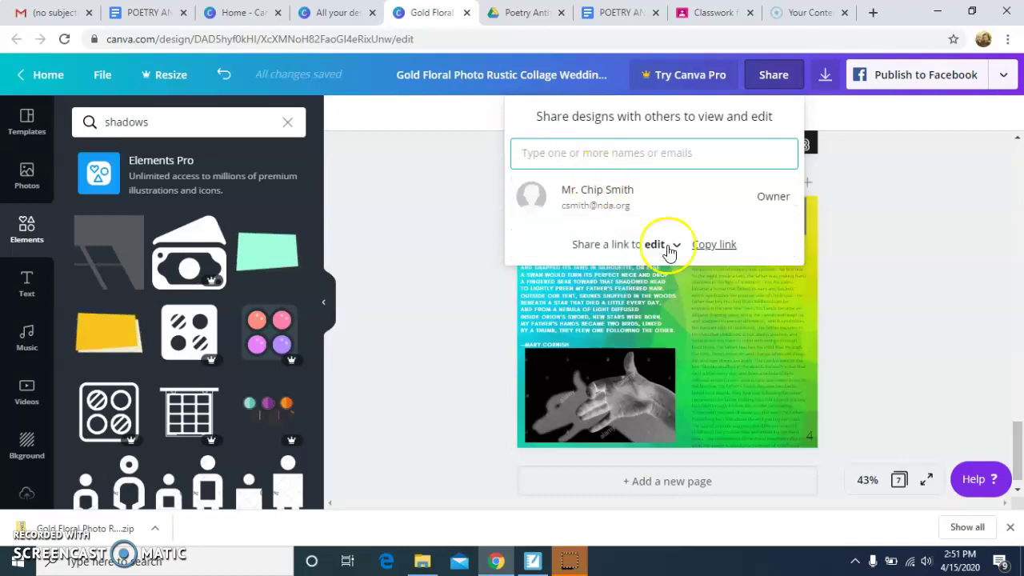
click(710, 249)
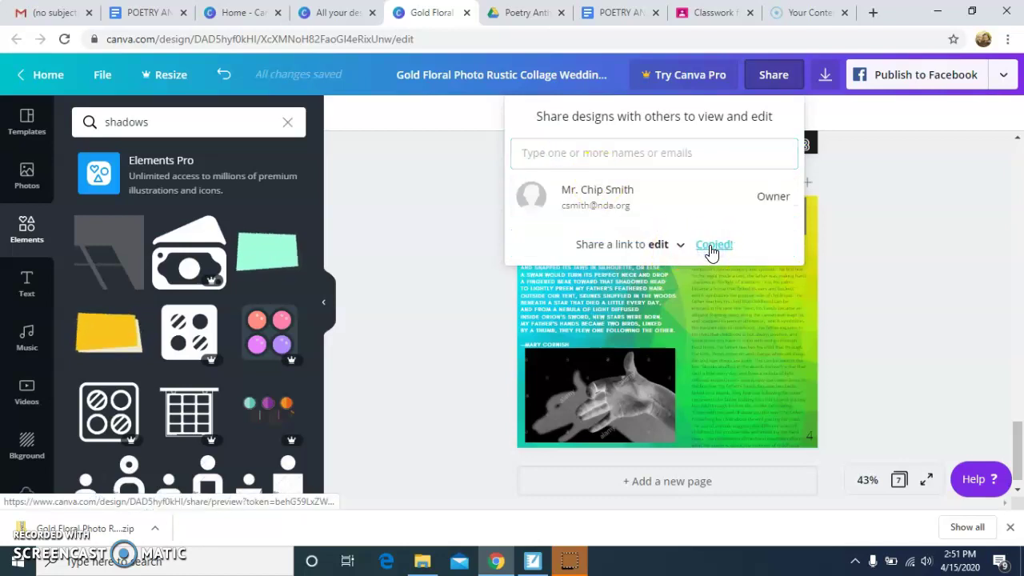
click(56, 13)
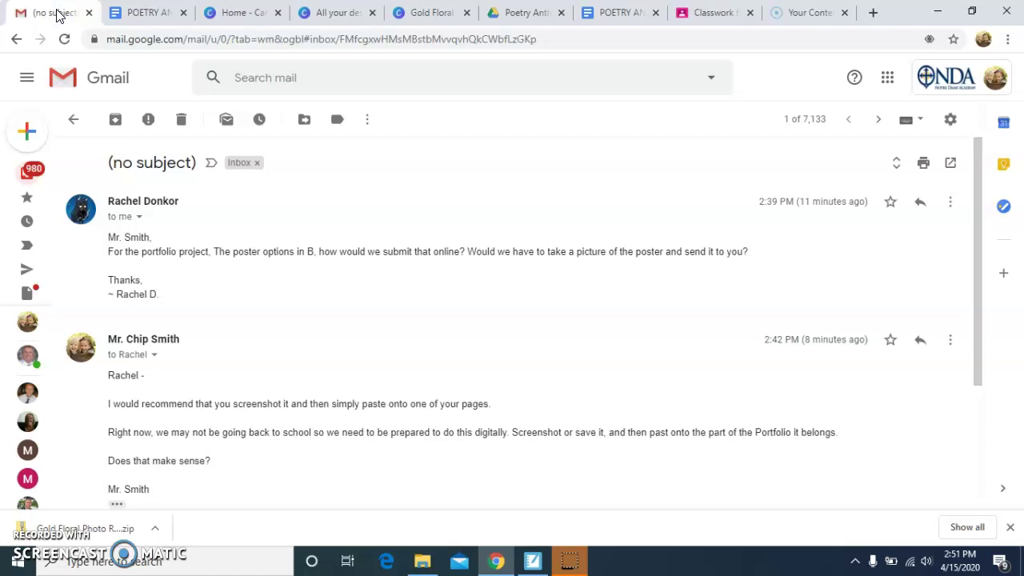
mouse_move(27, 132)
click(25, 144)
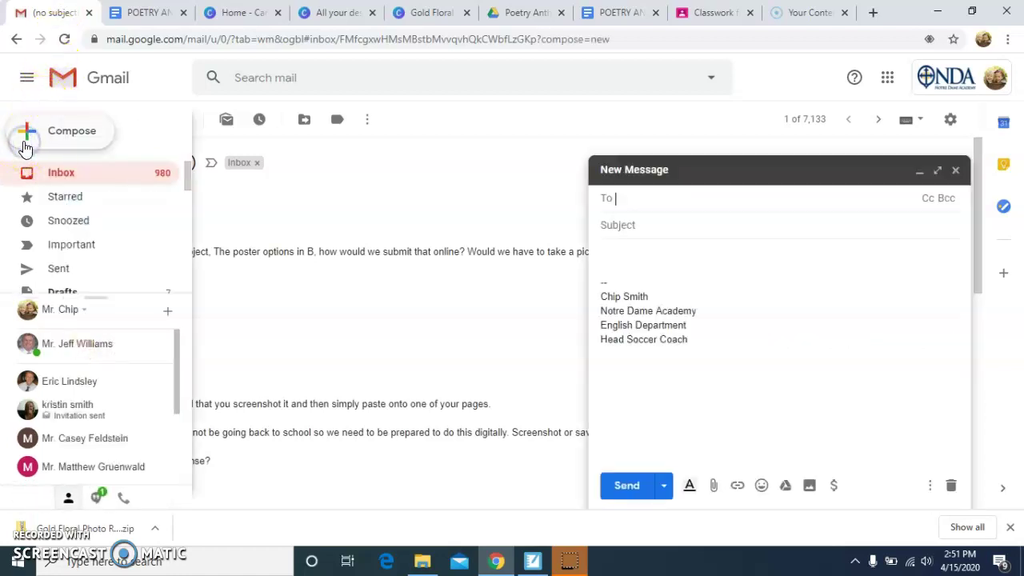
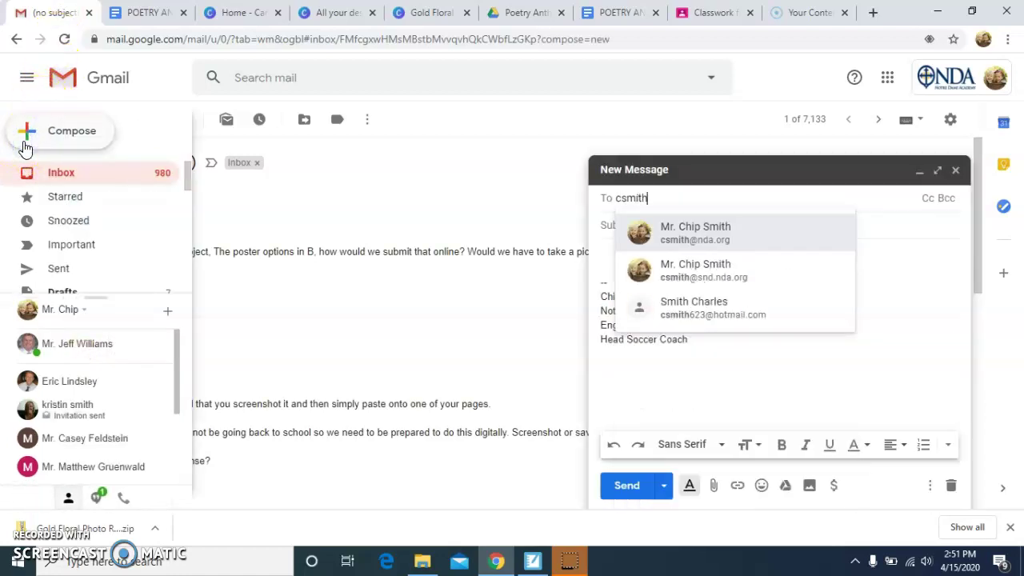
click(780, 226)
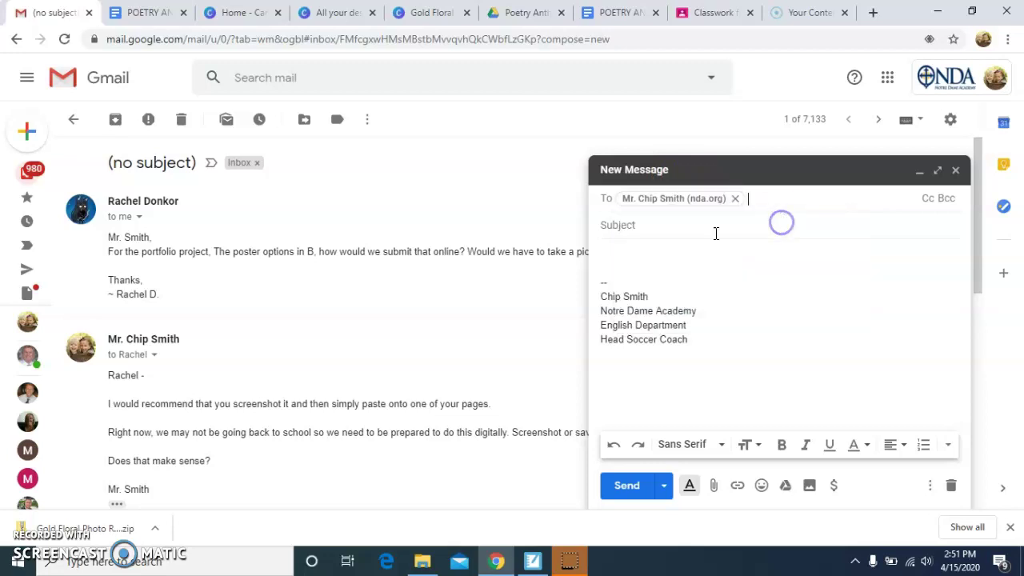
right_click(631, 254)
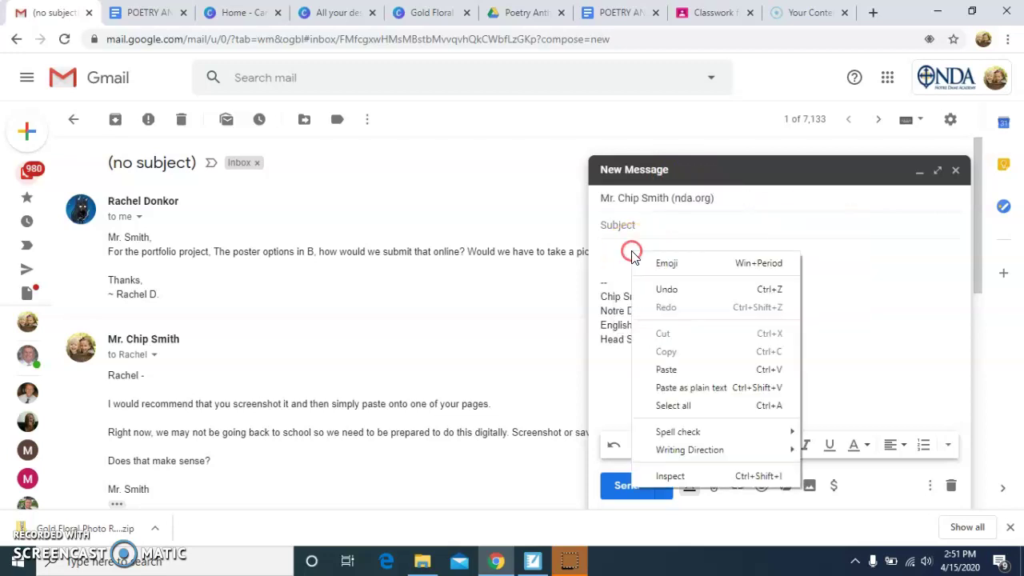
click(668, 369)
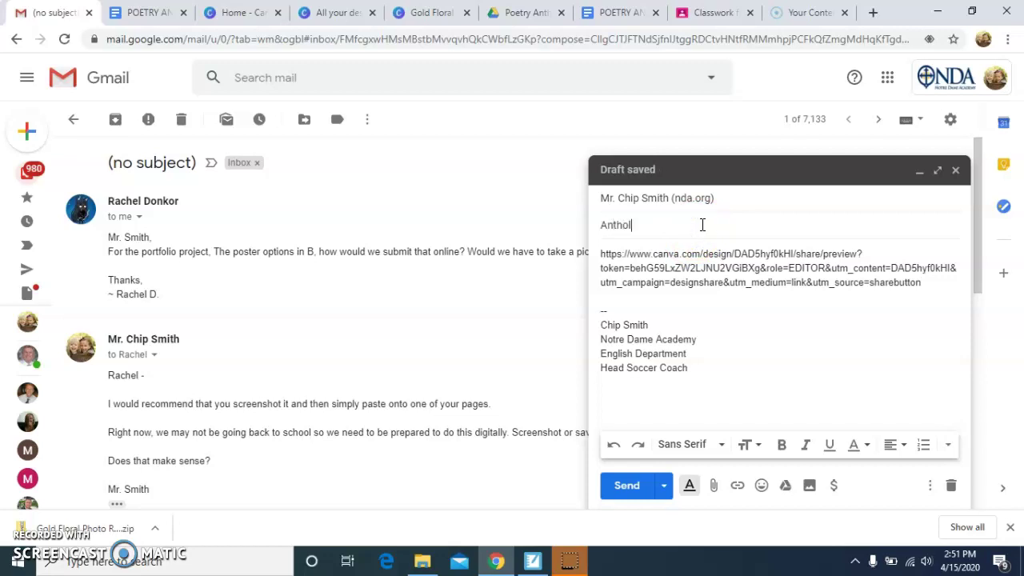
click(609, 486)
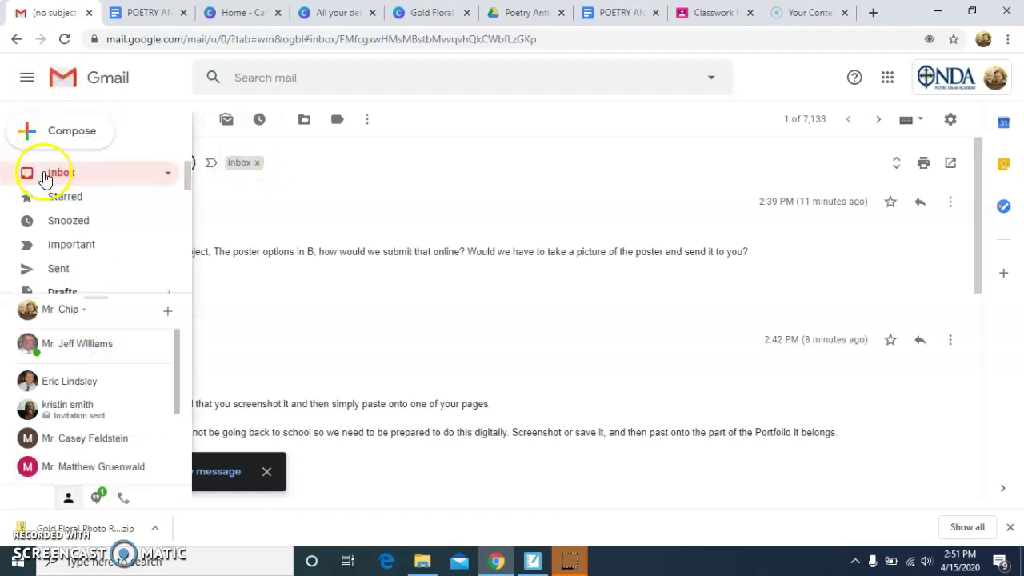
click(20, 175)
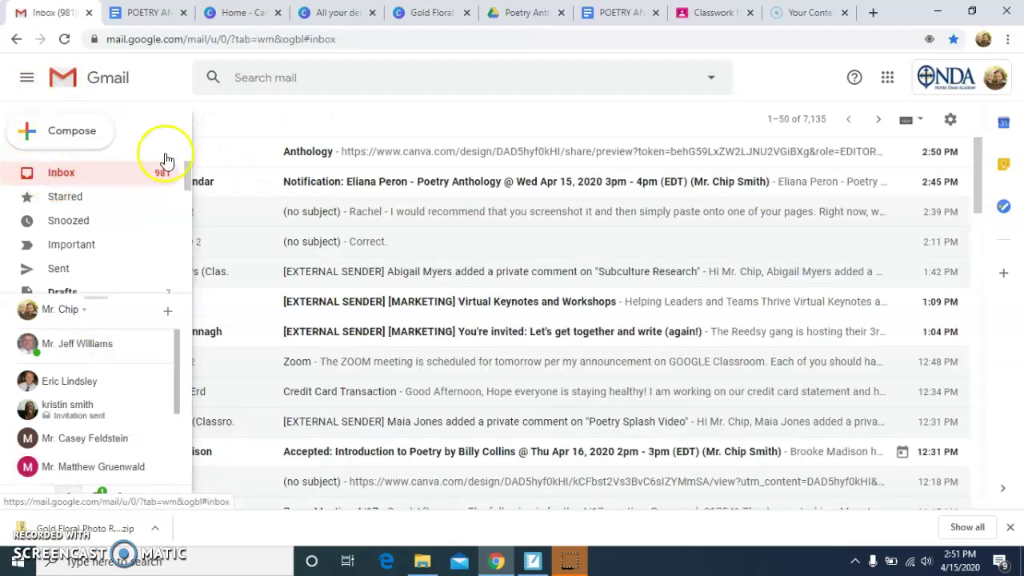
click(361, 153)
click(199, 241)
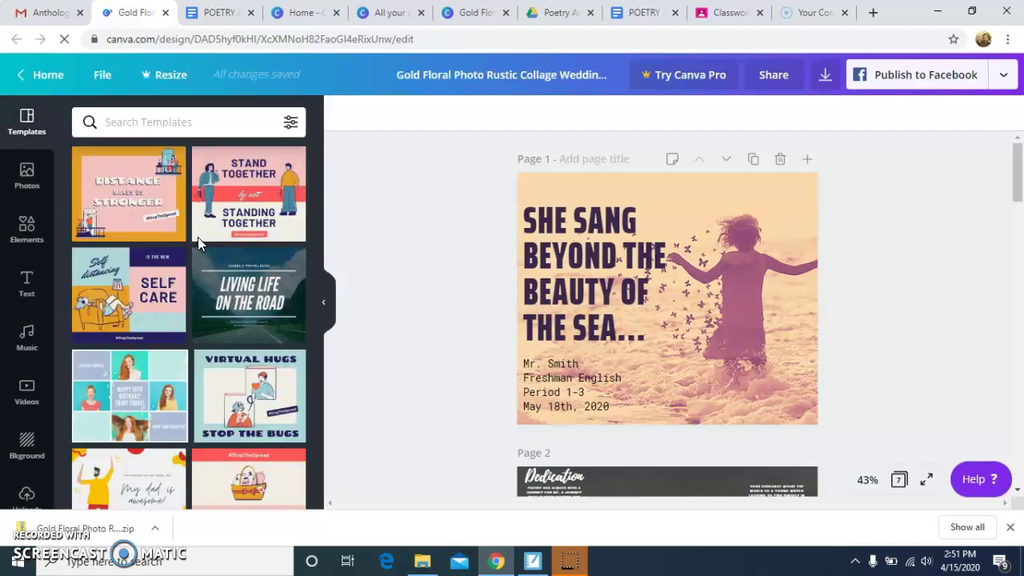
click(925, 480)
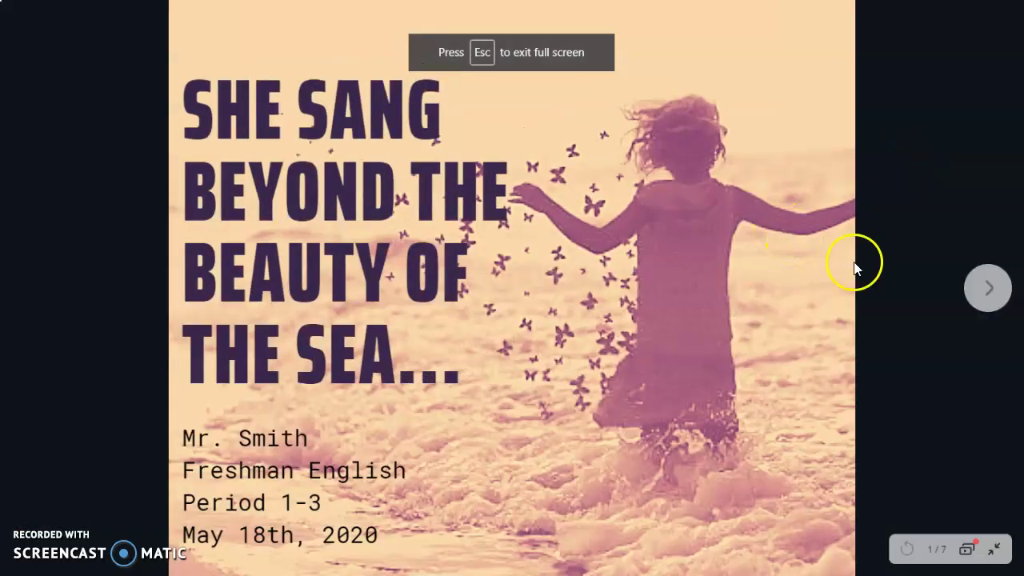
click(989, 290)
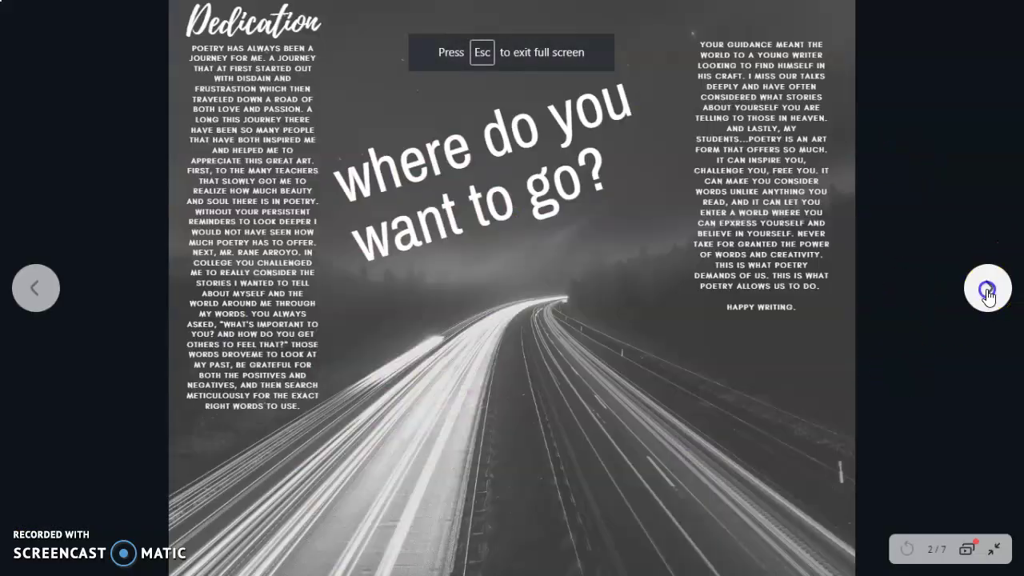
click(989, 291)
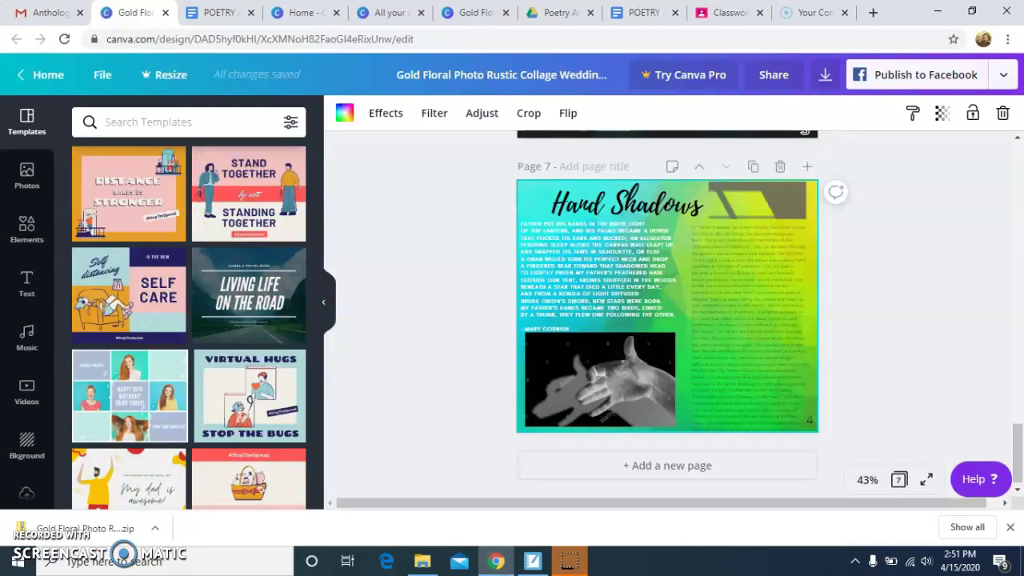
click(165, 12)
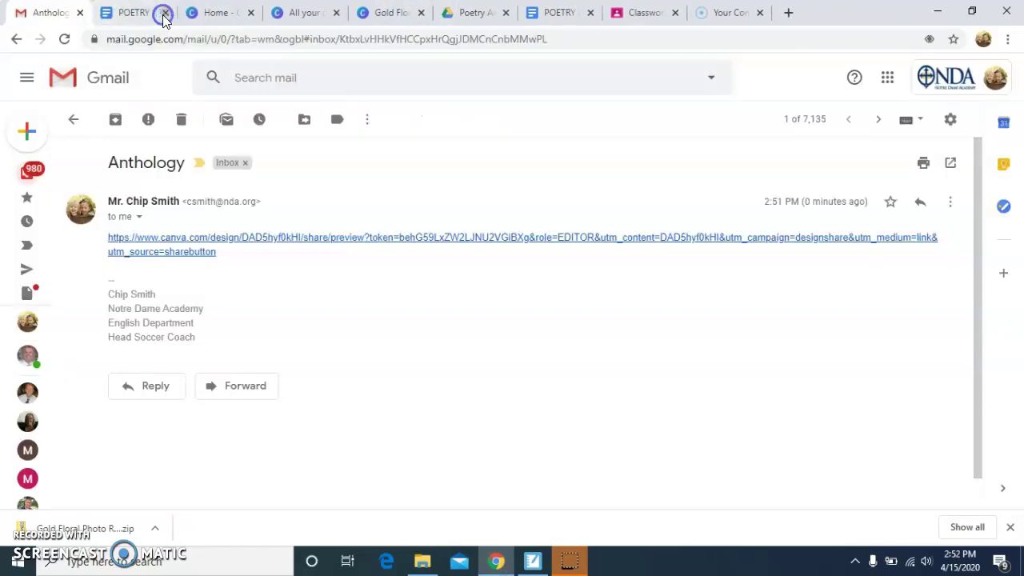
Step: Return to the Canva anthology tab, closing the Share panel and Help menu
click(389, 14)
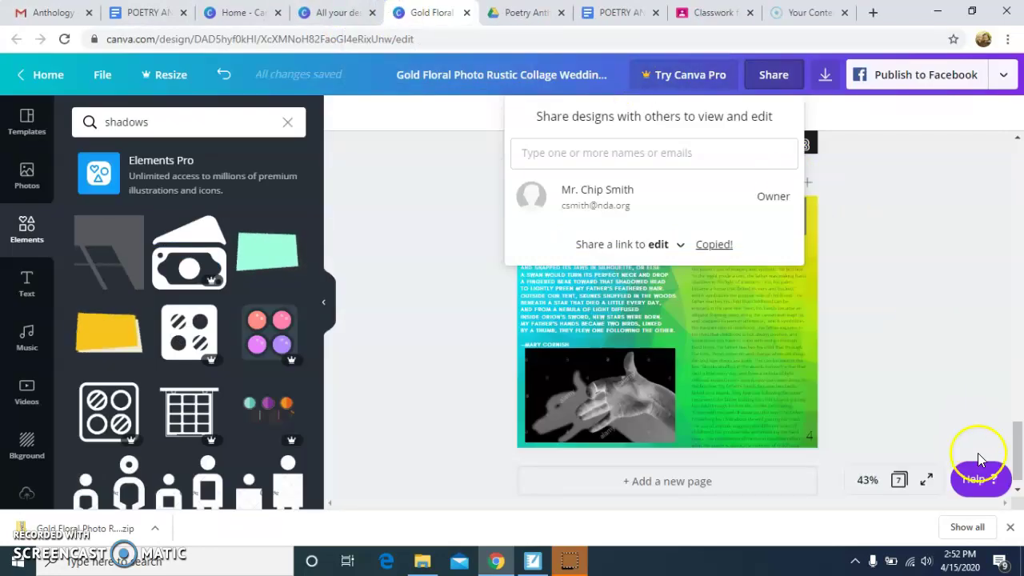
click(941, 356)
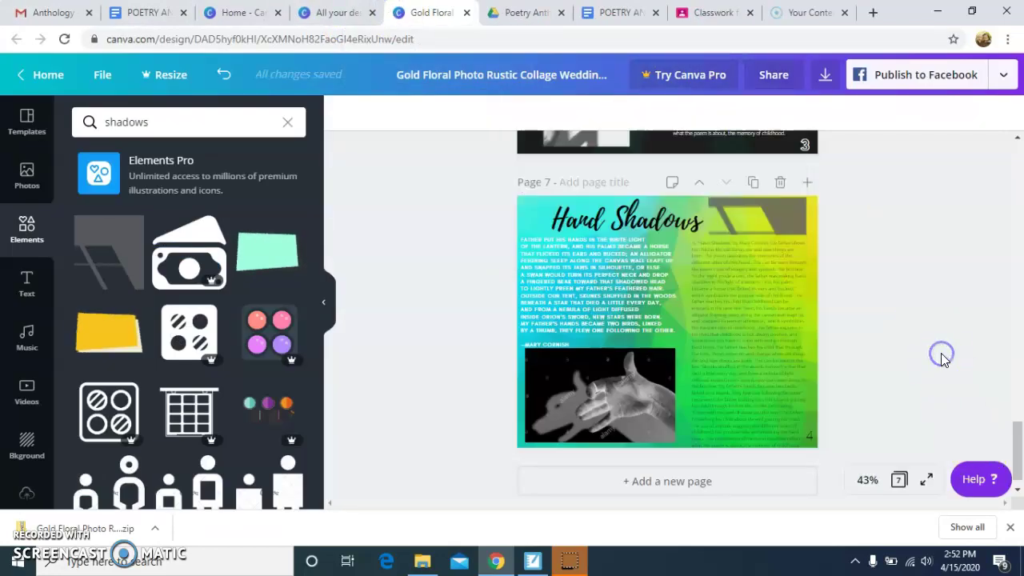
click(980, 490)
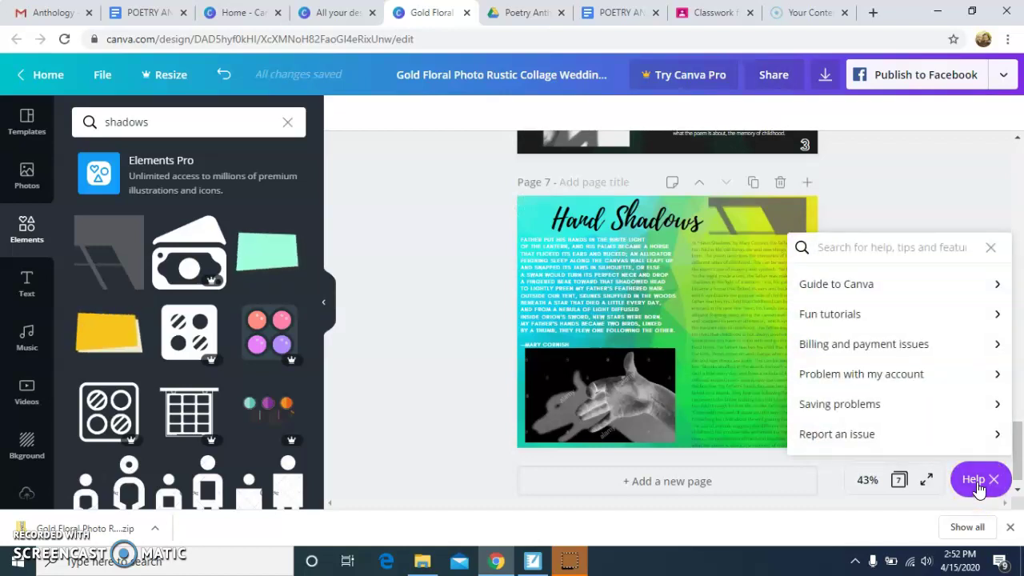
click(978, 485)
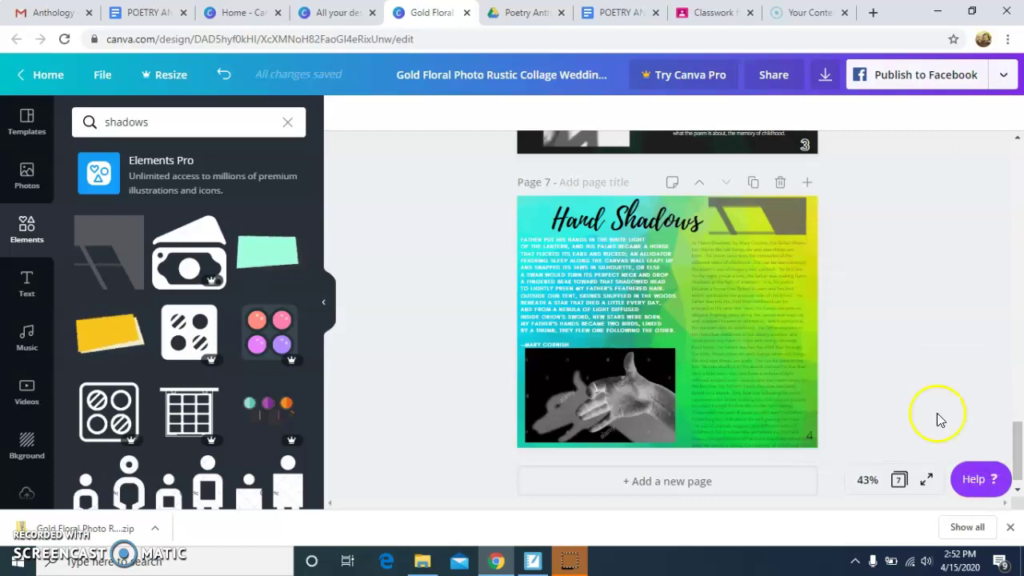
Step: Delete Page 7, return to the cover page, and hide the Elements panel
click(780, 184)
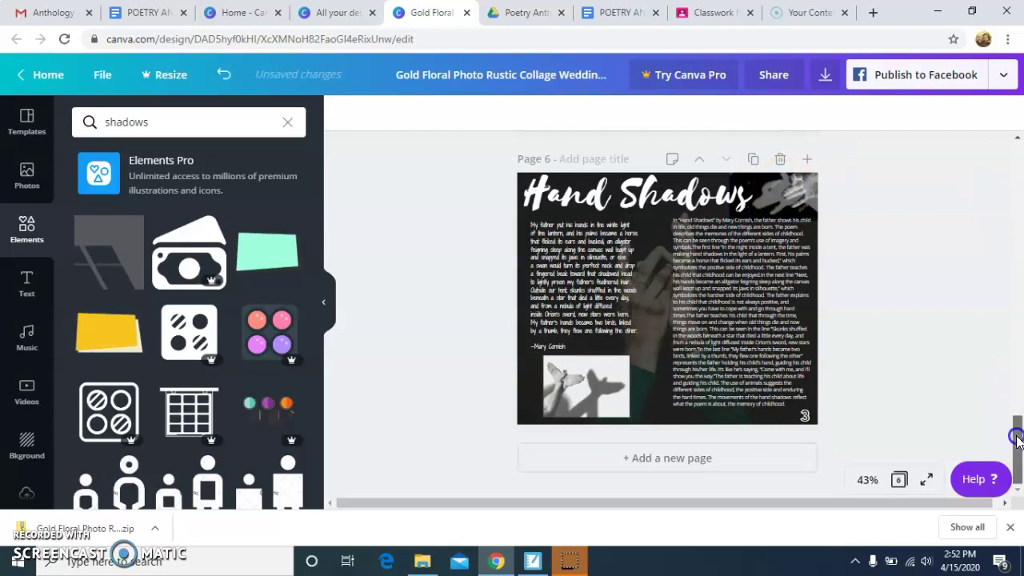
drag(1017, 432, 1018, 156)
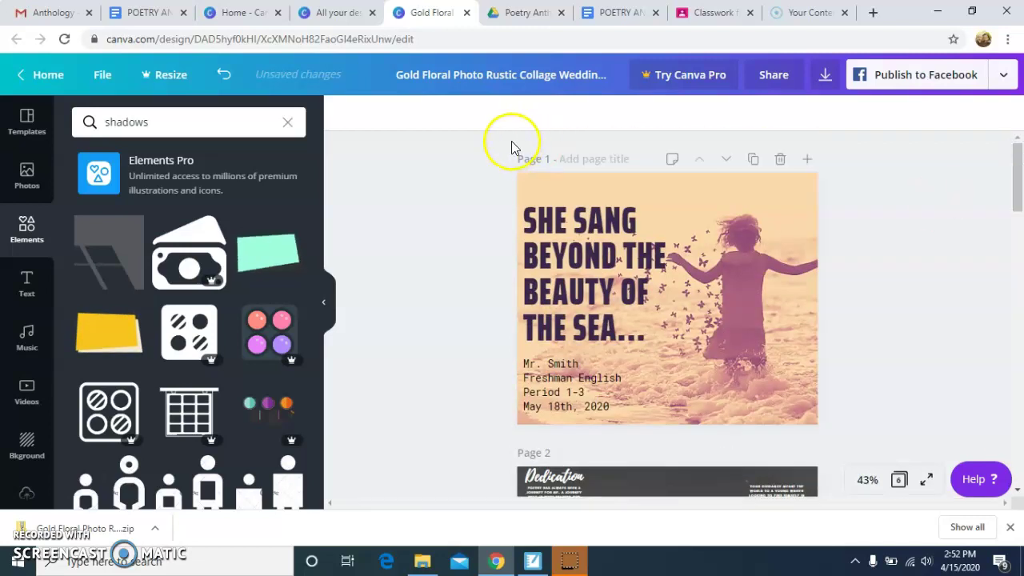
click(327, 304)
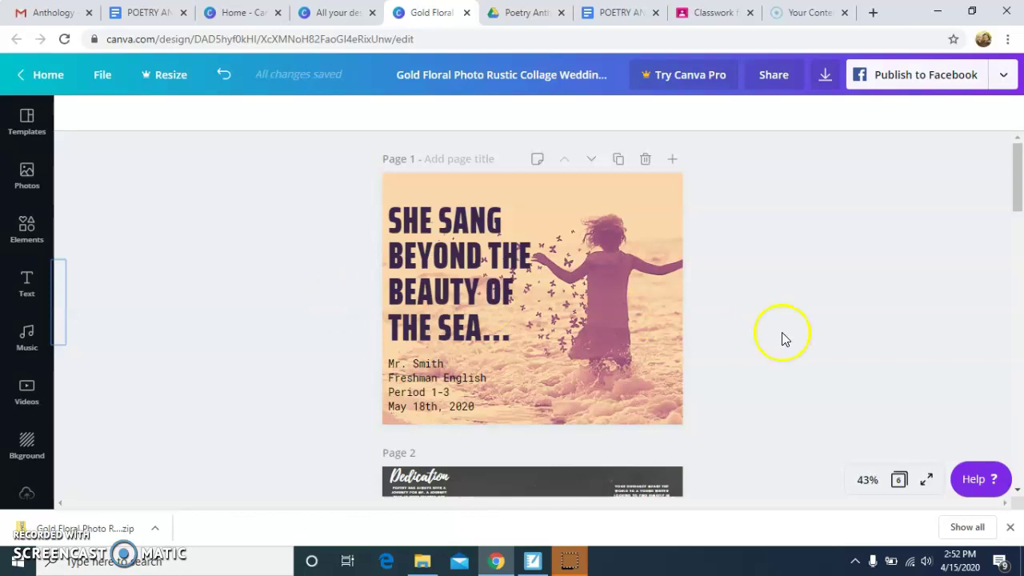
Step: Close Chrome's downloads bar, leaving the canvas zoom unchanged
click(1010, 527)
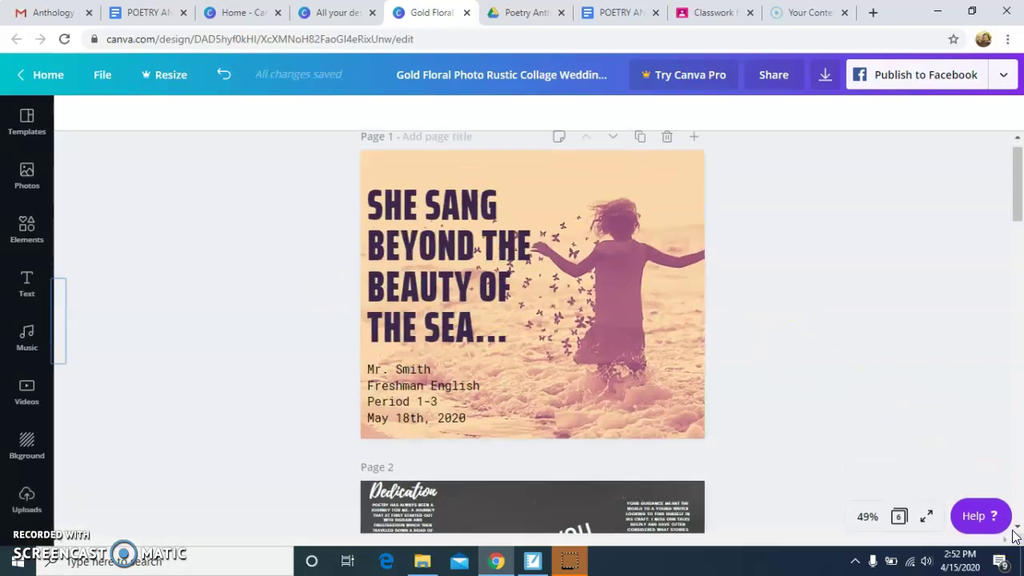
click(867, 517)
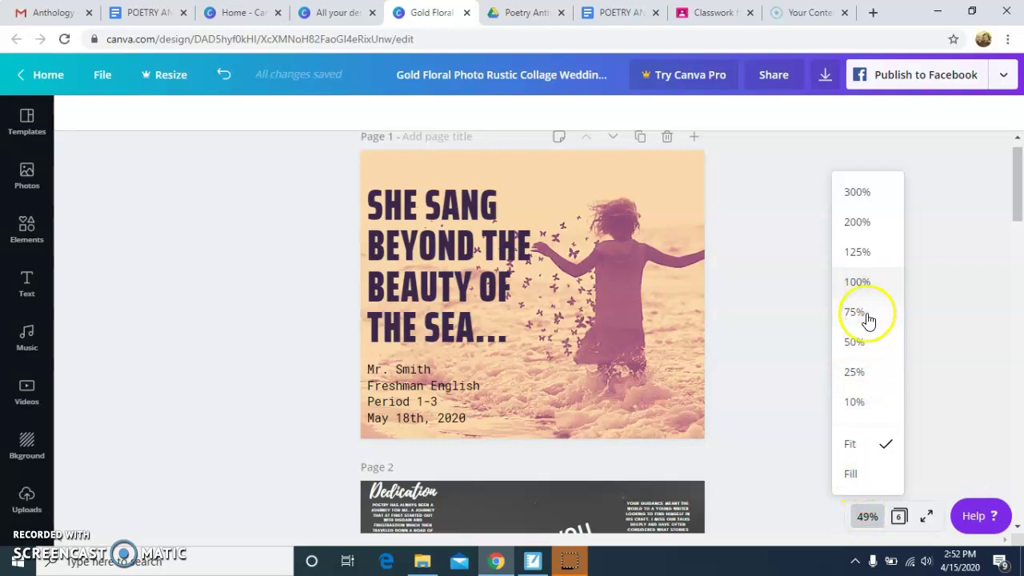
click(976, 257)
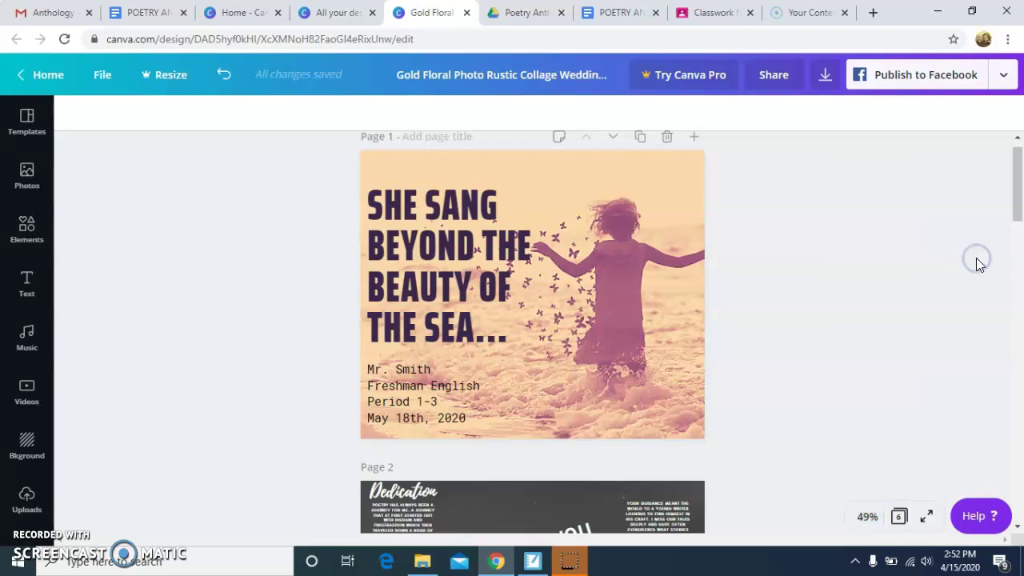